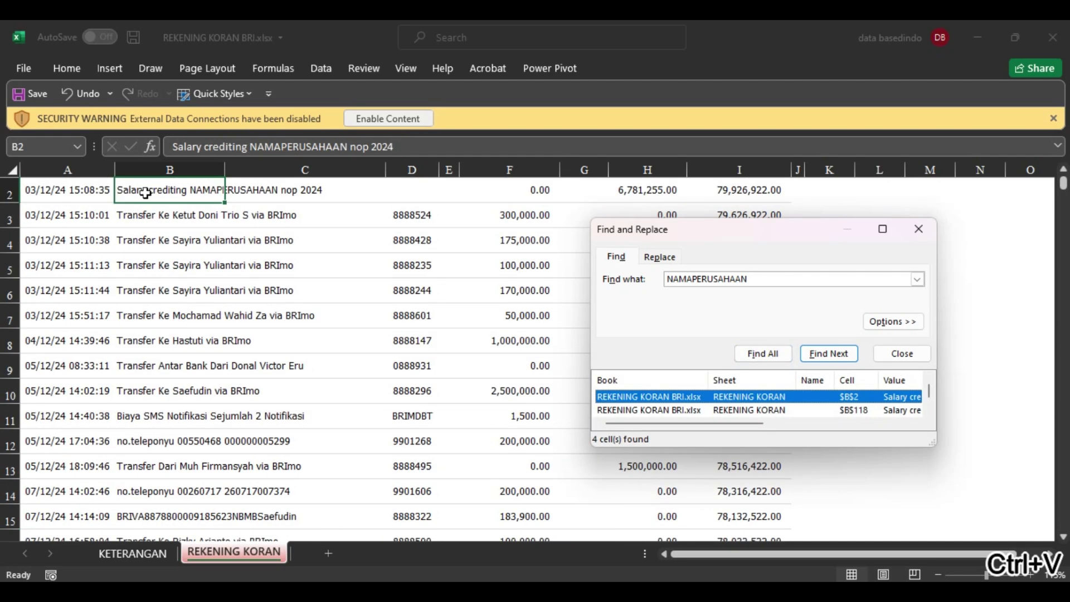
Close the NAMAPERUSAHAAN search and copy the placeholder "no.teleponyu" from the third instruction on the KETERANGAN sheet.
click(184, 194)
click(878, 357)
click(132, 551)
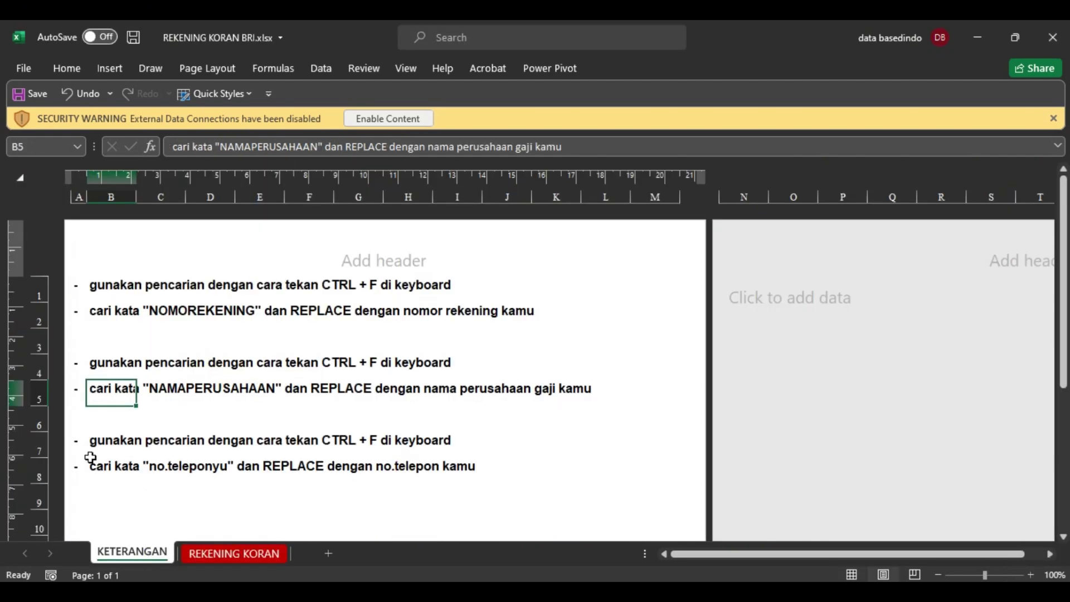
drag(106, 444, 468, 445)
drag(111, 468, 456, 470)
click(210, 469)
click(115, 469)
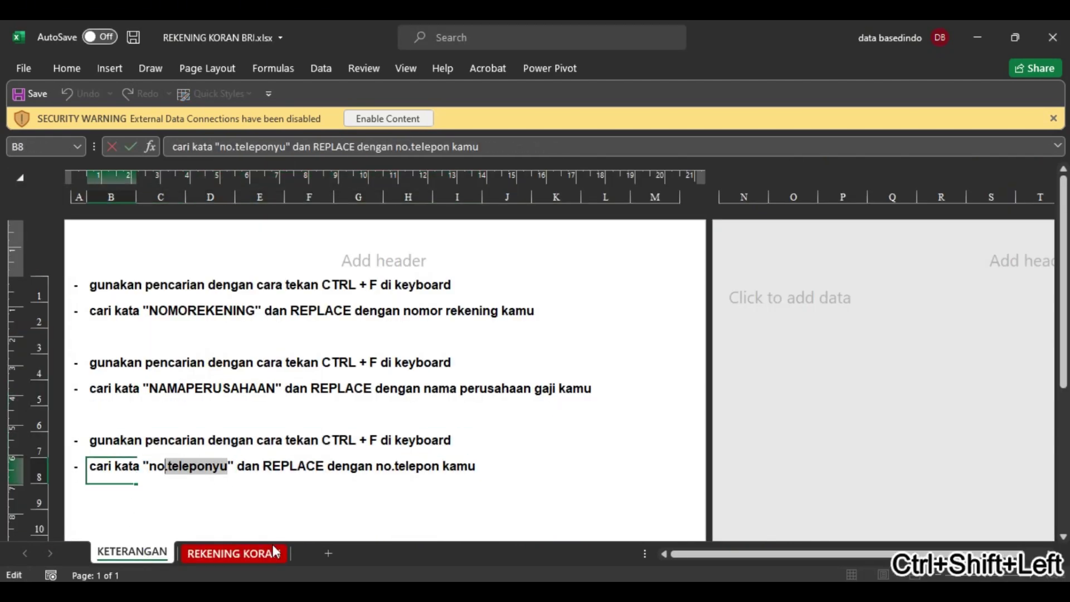
key(ctrl+c)
Search the REKENING KORAN sheet for all cells containing "no.teleponyu", review the matches and close the search.
click(234, 553)
key(ctrl+f)
key(ctrl+v)
key(alt+i)
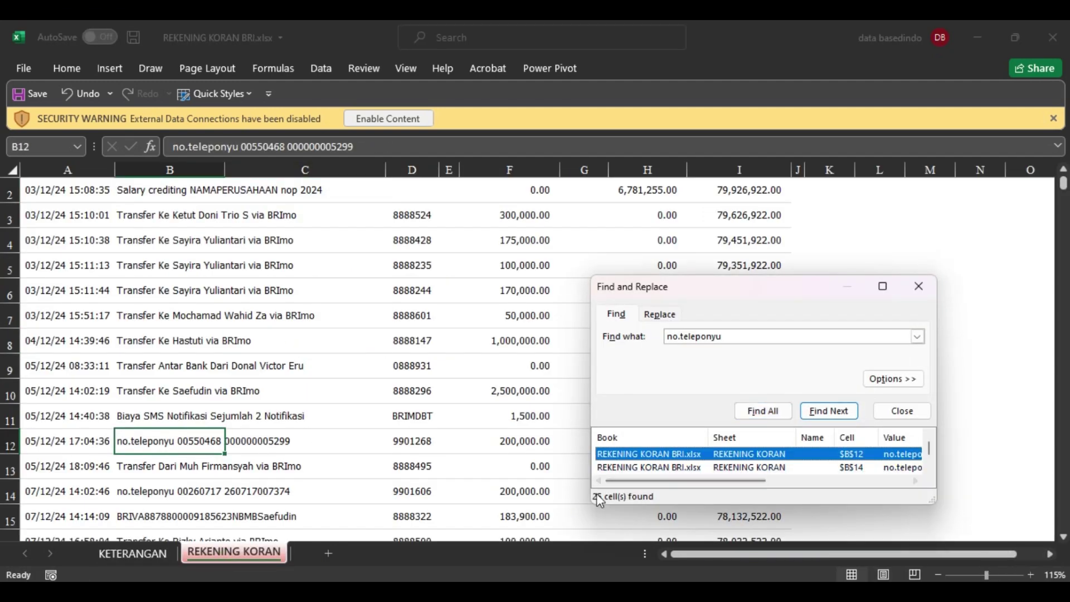
drag(711, 275, 711, 82)
scroll(707, 400, down, 3)
scroll(708, 400, up, 3)
click(901, 217)
click(132, 554)
click(234, 552)
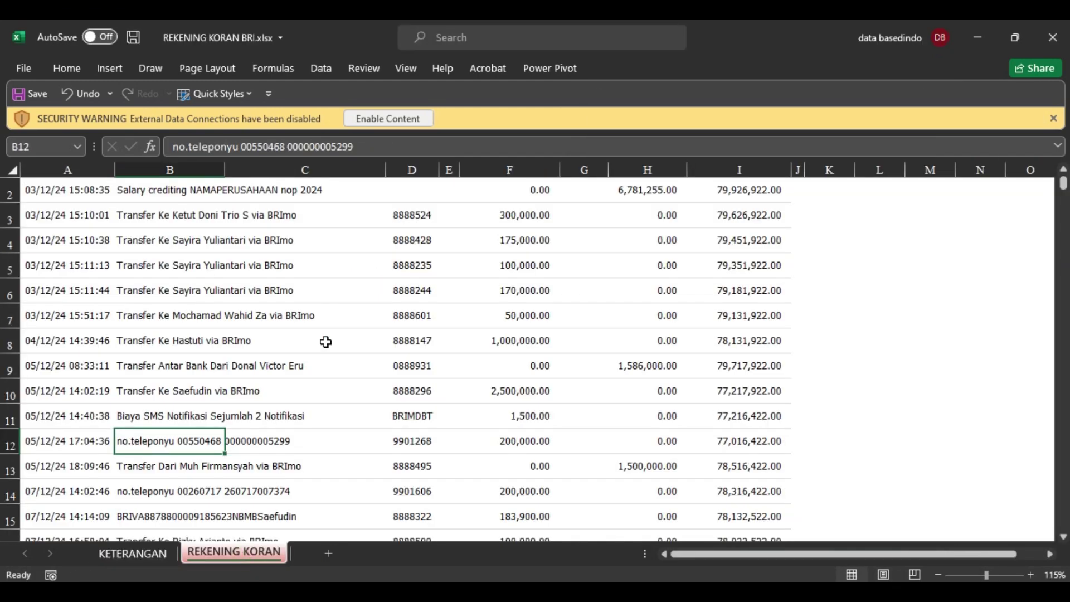
Inspect the UPPER formula behind the Indonesian amount in words in cell A83 below the first statement.
click(326, 342)
scroll(317, 323, down, 20)
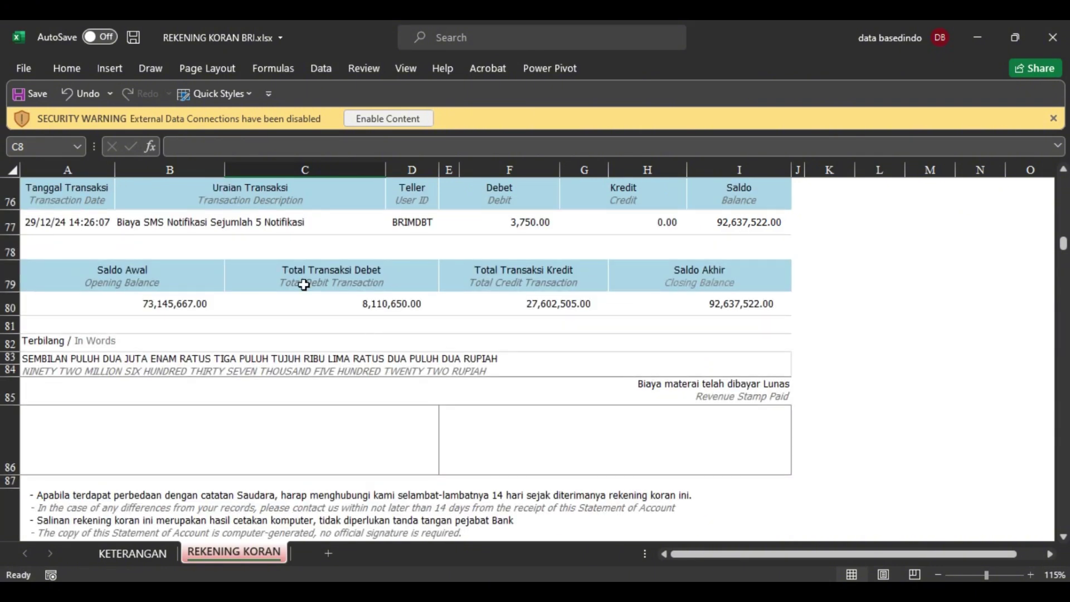
double_click(66, 358)
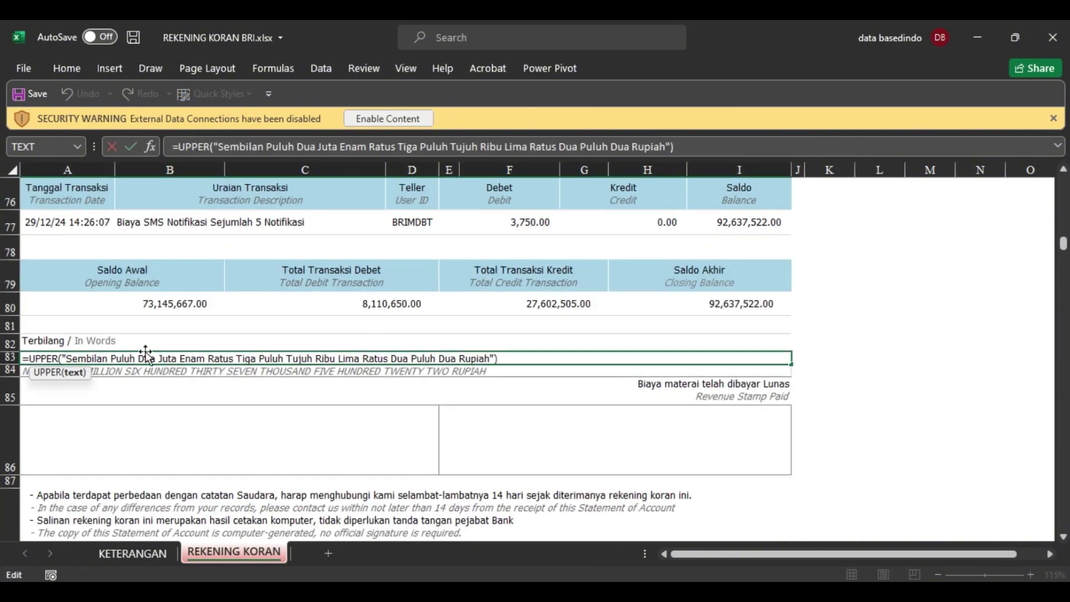
key(Return)
key(Return)
Inspect the formulas for the total debit, total credit and closing balance in row 80.
double_click(412, 306)
scroll(507, 339, up, 18)
key(Tab)
double_click(548, 504)
scroll(668, 372, up, 20)
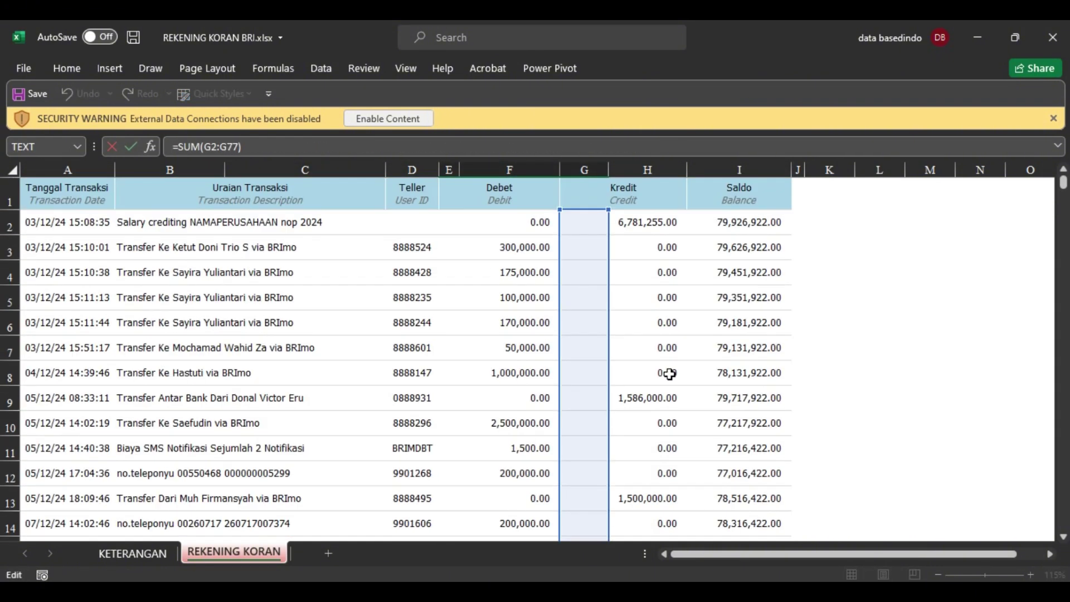
key(Tab)
double_click(693, 506)
scroll(650, 487, down, 3)
key(Return)
Inspect the running balance formulas in the Saldo column from I2 down to I15.
scroll(664, 473, up, 20)
double_click(734, 223)
scroll(457, 340, down, 20)
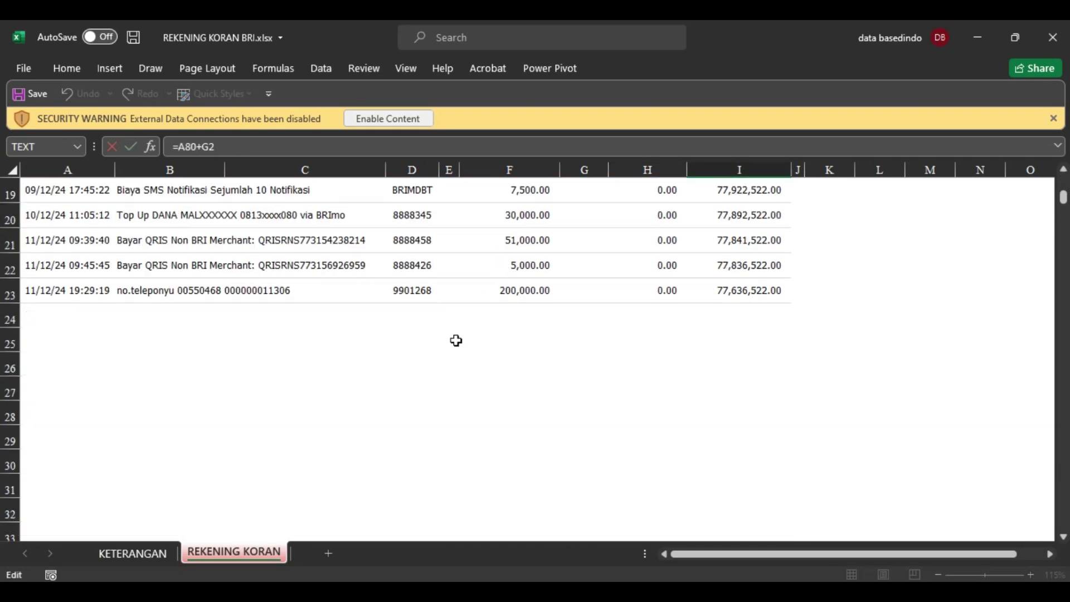
scroll(86, 304, up, 20)
key(Return)
key(F2)
key(Return)
key(Return)
key(Return)
key(Return)
key(Return)
key(F2)
key(Return)
key(Return)
key(Return)
key(Return)
key(Return)
key(Return)
key(Return)
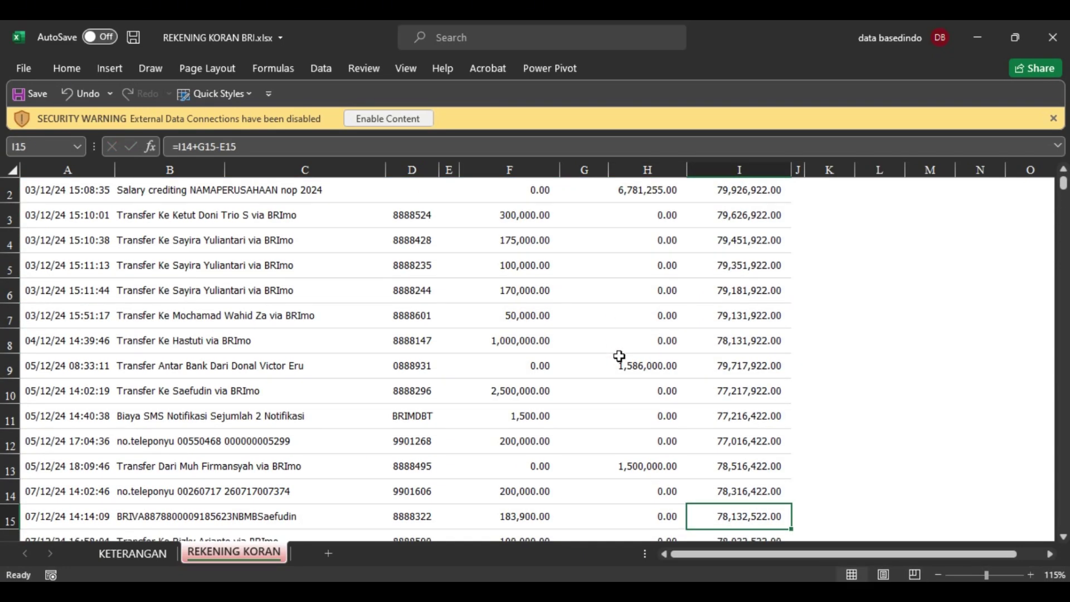
Copy the closing balance in H80 and ask DeepSeek in the browser to convert "92,637,522" into Indonesian and English words.
scroll(616, 358, down, 20)
click(734, 266)
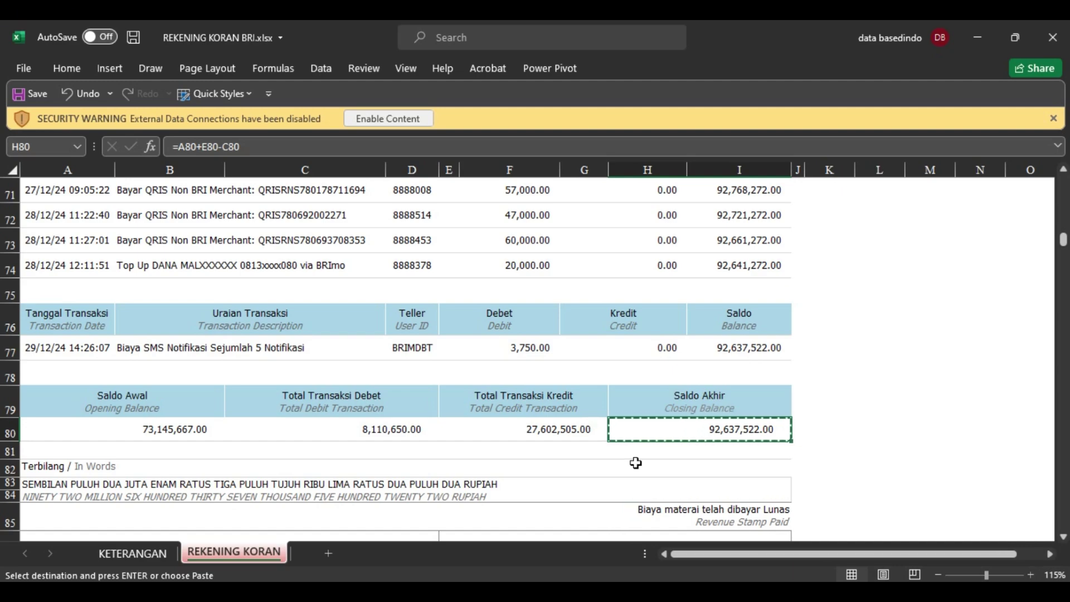
key(alt+Tab)
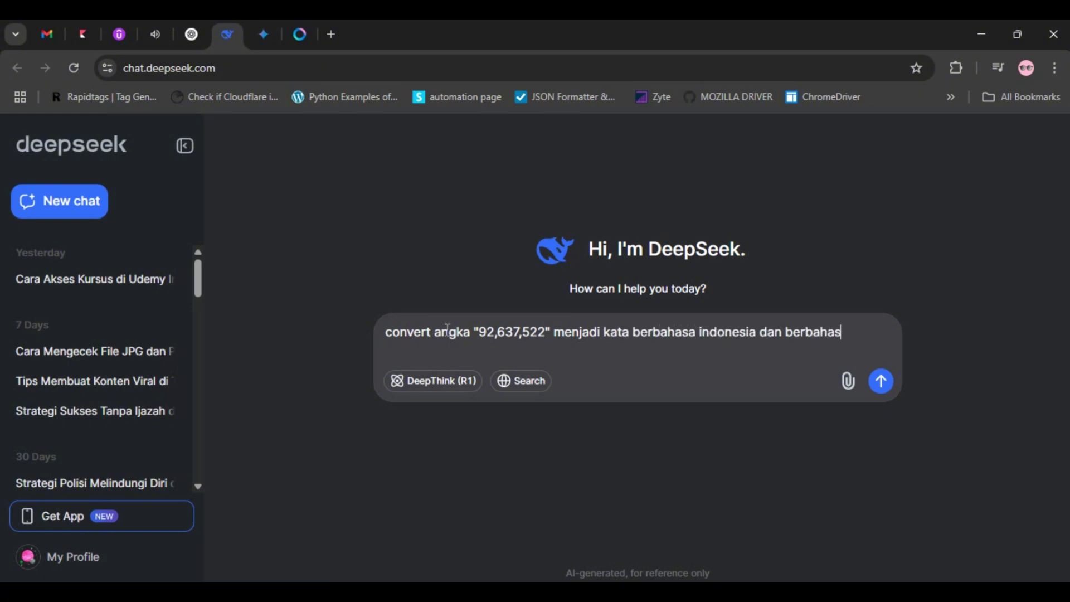
key(Return)
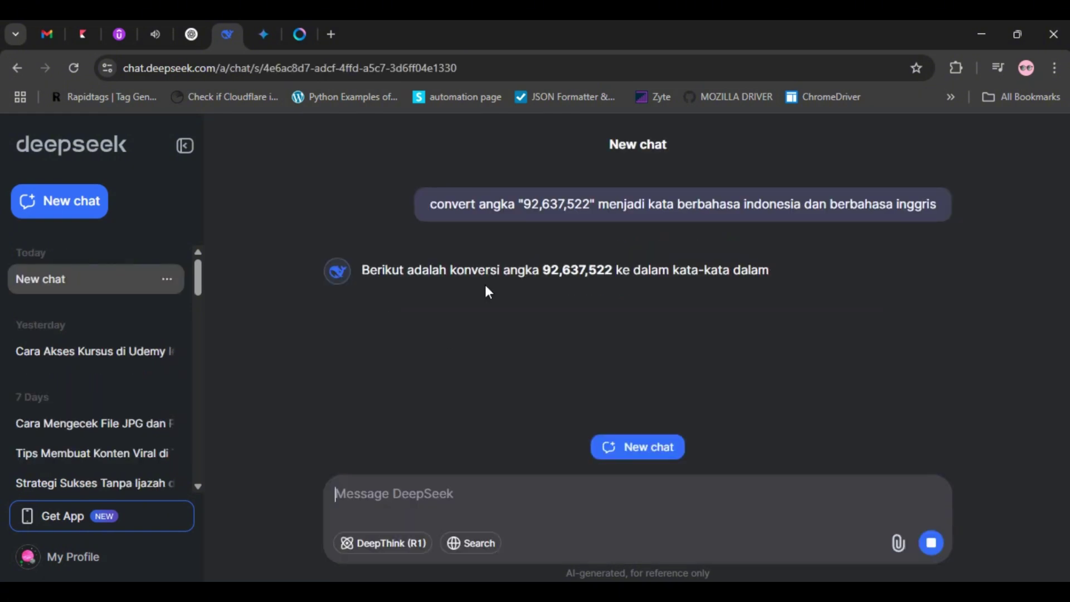
Copy DeepSeek's Indonesian wording and paste it over the text in the UPPER formula of cell A83 in Excel.
drag(357, 264, 854, 265)
key(alt+Tab)
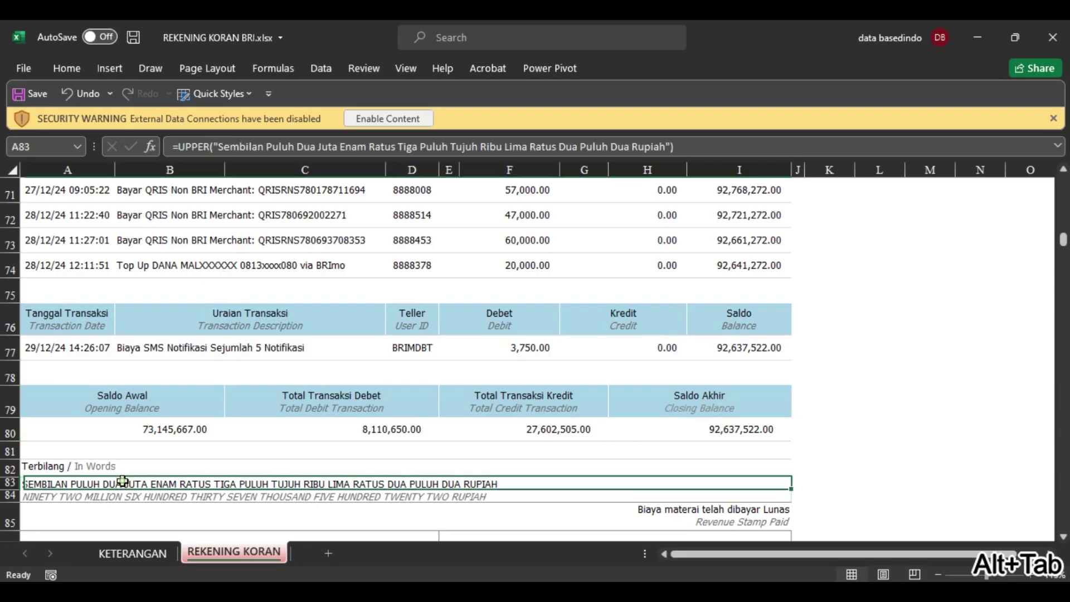
key(F2)
key(ctrl+shift+Up)
key(ctrl+v)
key(Return)
Replace the words in A84's UPPER formula with DeepSeek's English wording, without hyphens: "Ninety two million six hundred thirty seven thousand five hundred twenty two".
key(alt+Tab)
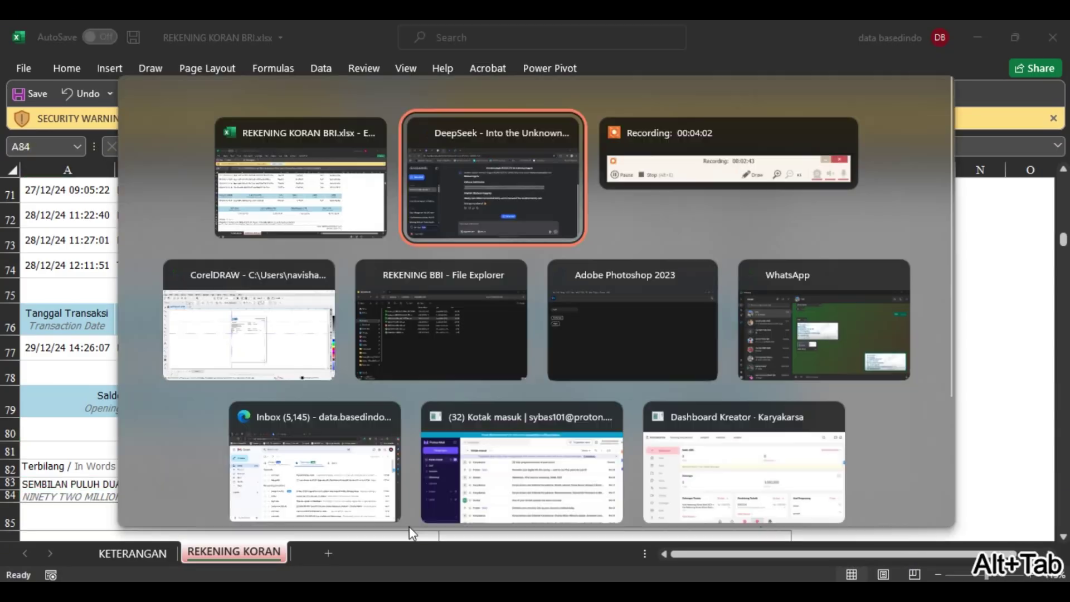
drag(357, 333, 549, 334)
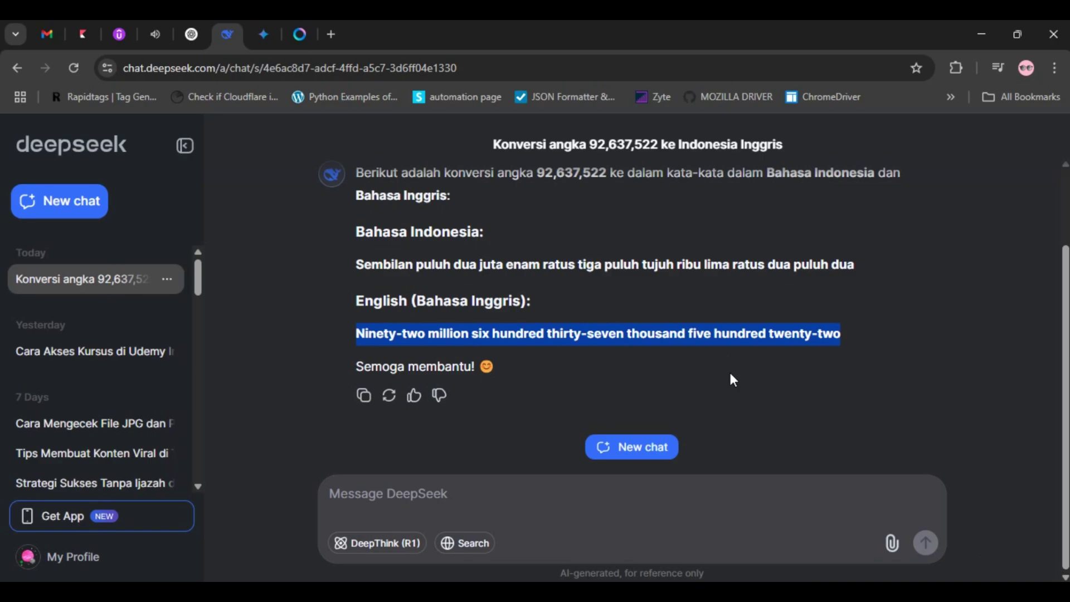
key(alt+Tab)
key(F2)
key(ctrl+Left)
key(ctrl+Left)
key(ctrl+shift+Left)
key(ctrl+shift+Left)
key(ctrl+shift+Left)
key(ctrl+shift+Left)
key(ctrl+shift+Left)
key(ctrl+shift+Left)
key(ctrl+shift+Left)
key(ctrl+shift+Left)
key(ctrl+shift+Left)
key(ctrl+shift+Left)
key(ctrl+shift+Left)
key(ctrl+shift+Left)
key(ctrl+v)
key(ctrl+Left)
key(BackSpace)
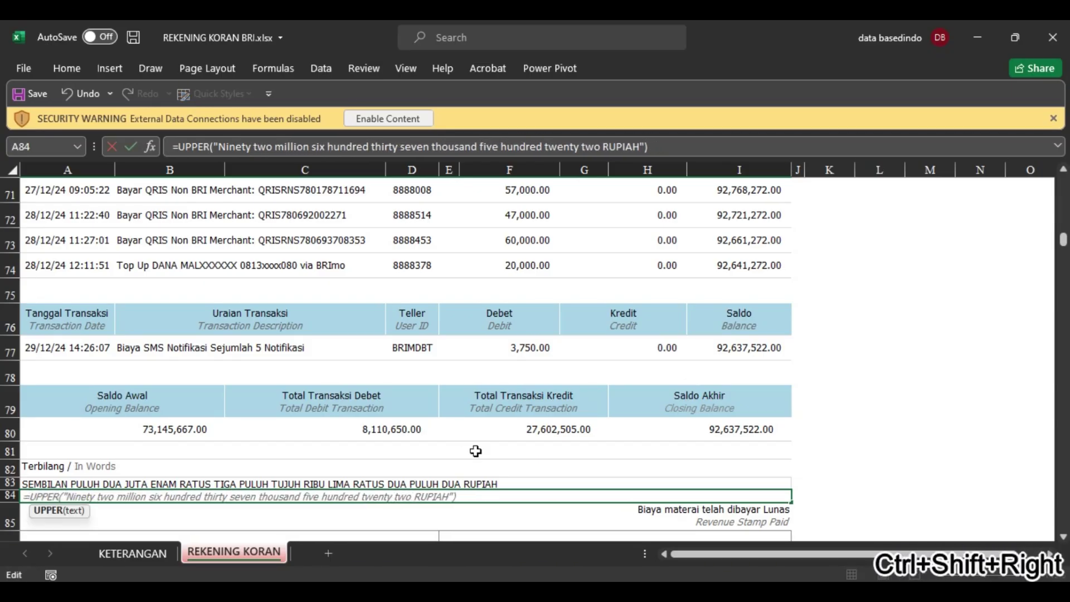
key(Return)
Examine the opening balance in A80 and the transaction tables of the following months.
key(Up)
click(206, 427)
scroll(726, 476, down, 13)
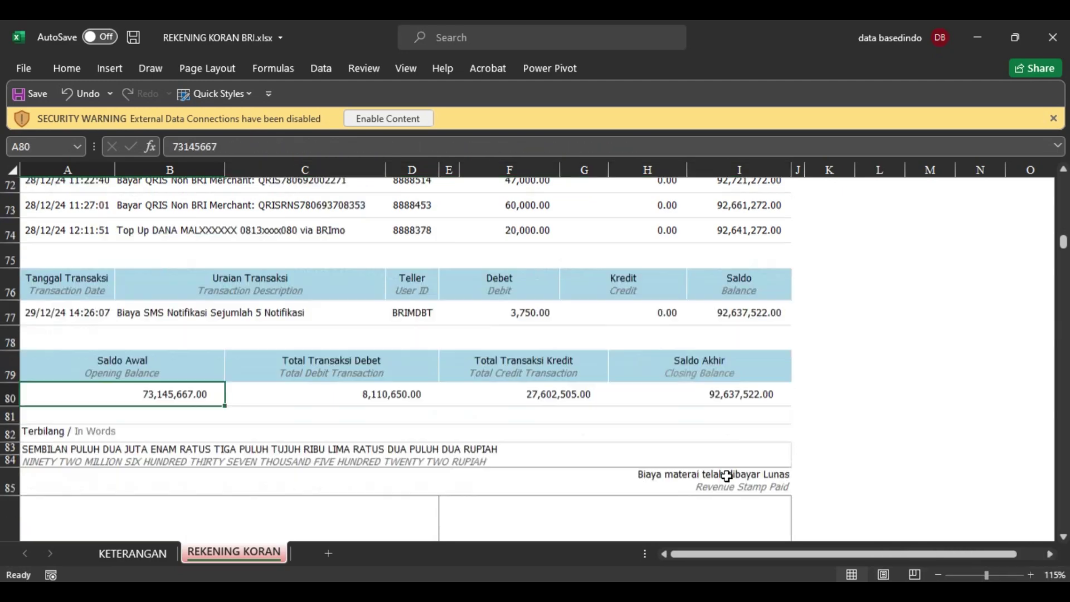
click(67, 249)
scroll(674, 304, down, 20)
scroll(131, 436, down, 20)
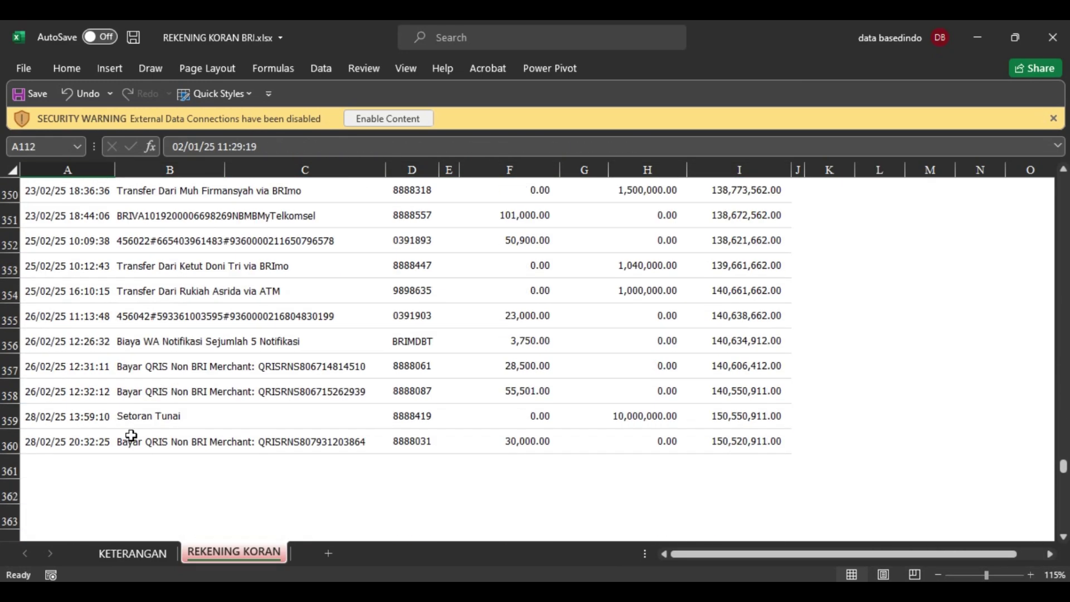
Show the REKENING KORAN sheet in page break preview and open its print settings.
click(234, 479)
click(916, 575)
click(505, 273)
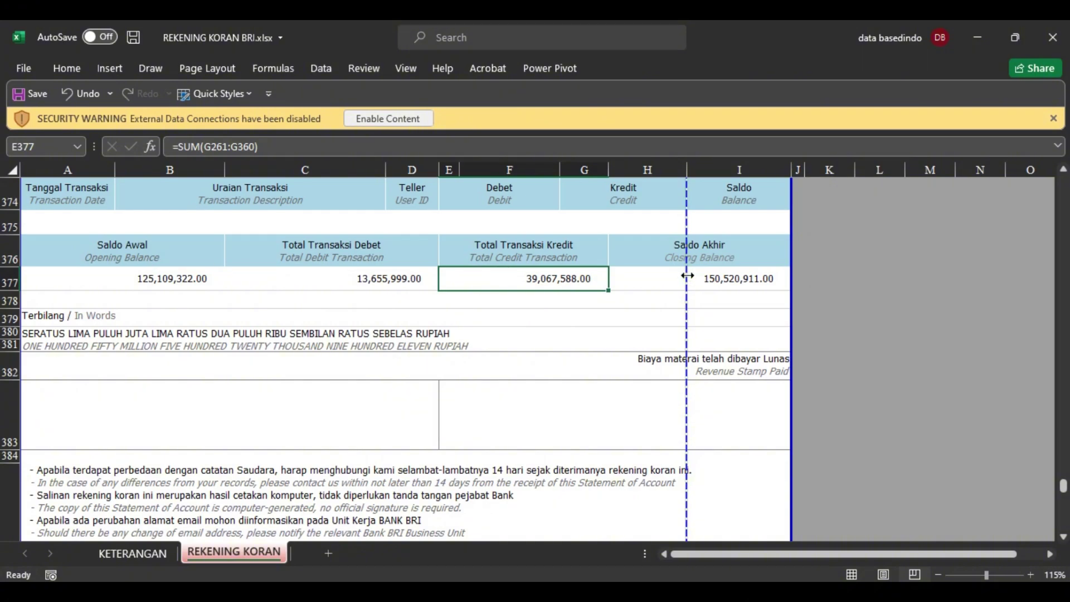
click(207, 68)
click(209, 66)
click(24, 68)
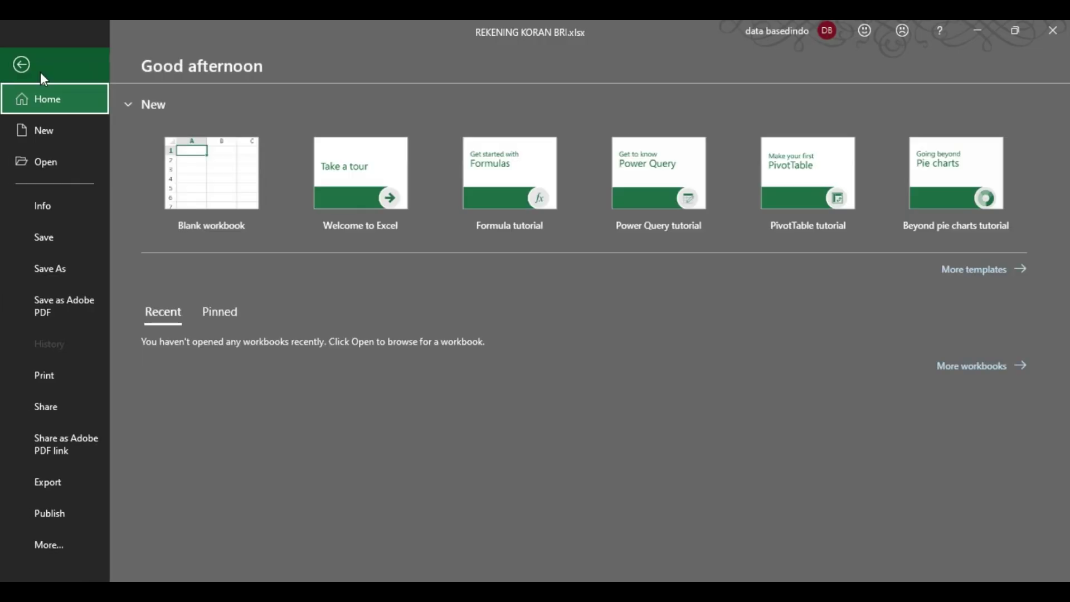
click(54, 384)
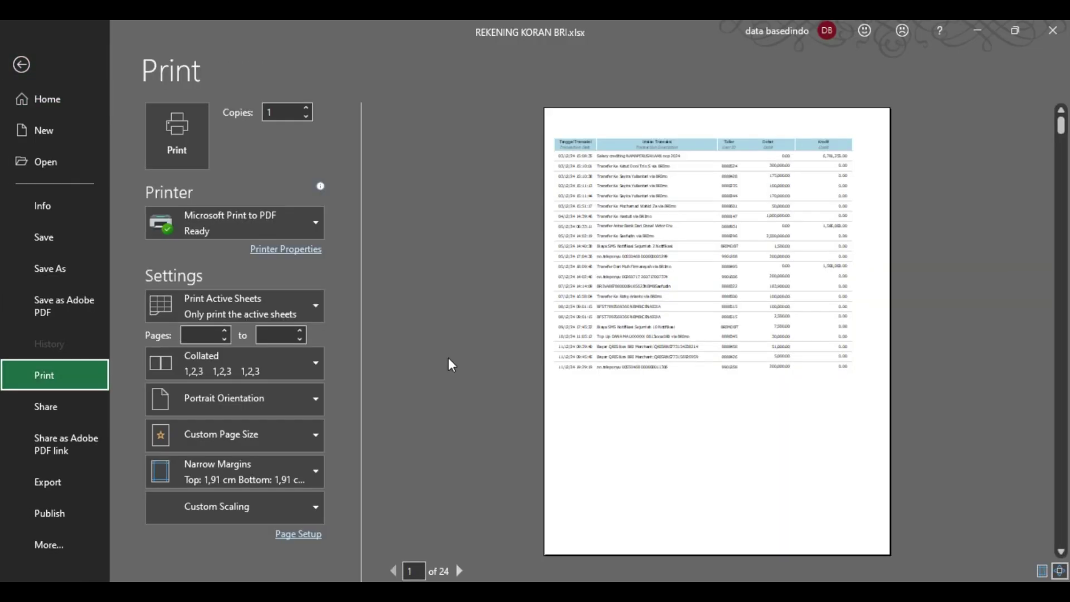
Set the printer to Microsoft XPS Document Writer with paper size 9×11, then return to the sheet.
click(276, 234)
click(231, 334)
click(282, 249)
click(375, 349)
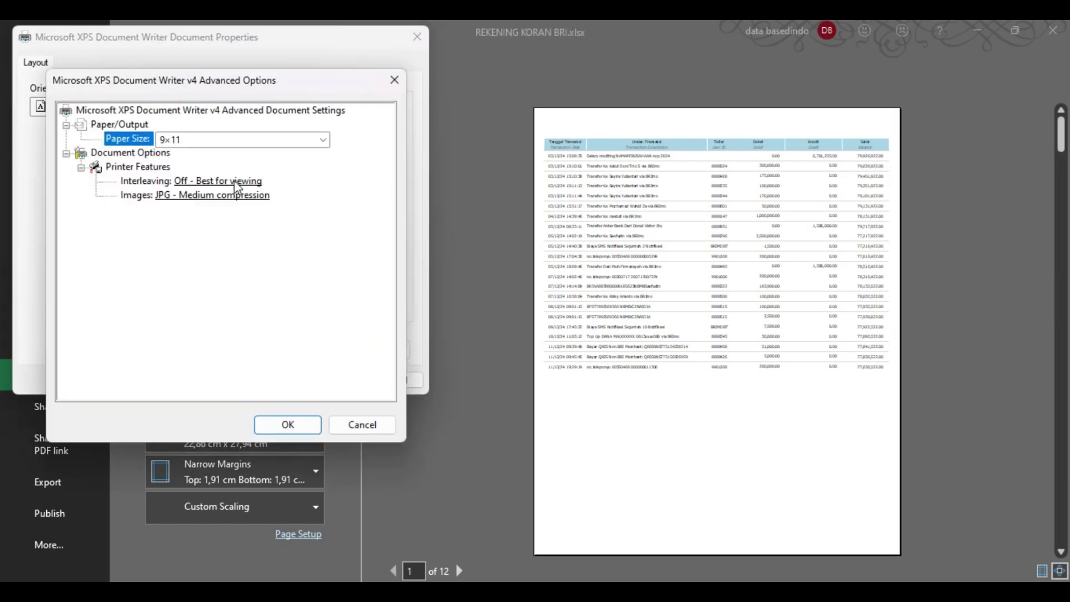
click(187, 141)
click(167, 155)
click(288, 425)
click(321, 380)
click(27, 65)
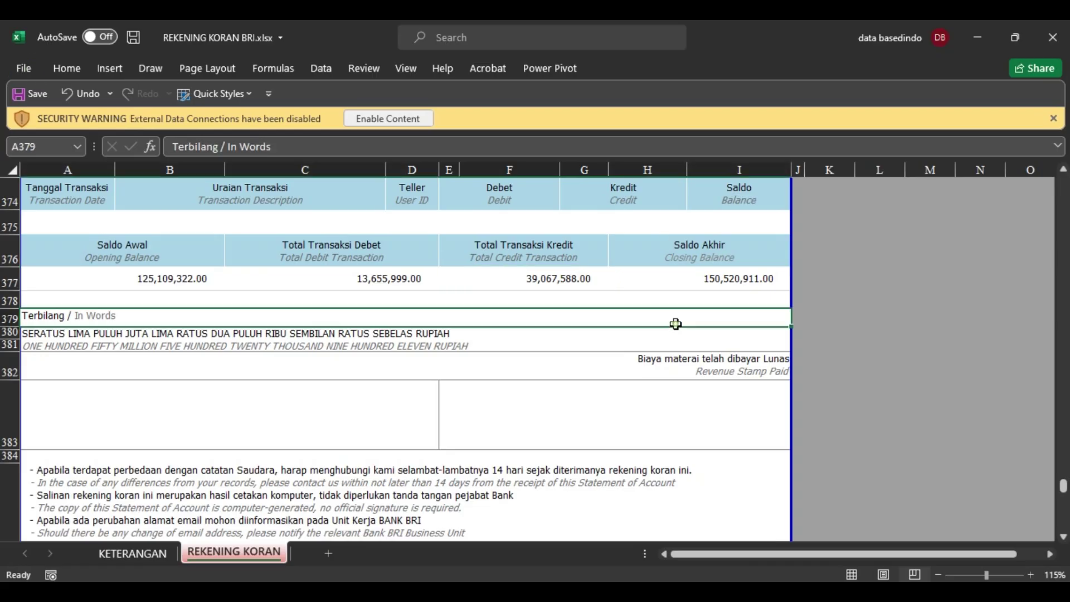
Save the sheet as REKENING KORAN BRI.pdf in PDF format in the REKENING BBI folder.
scroll(694, 375, up, 20)
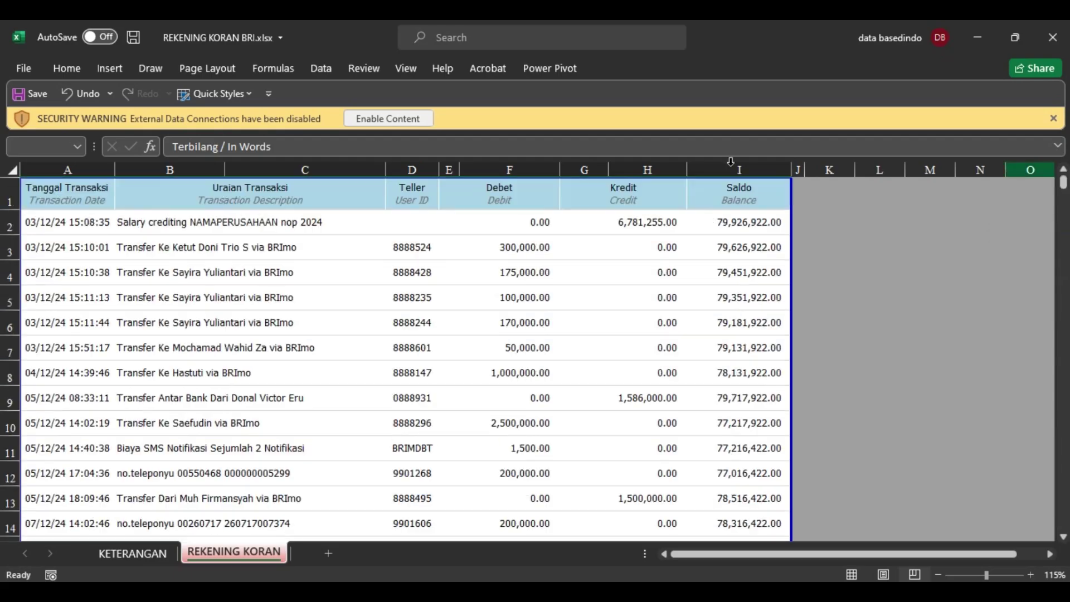
drag(1062, 183, 1064, 527)
click(23, 69)
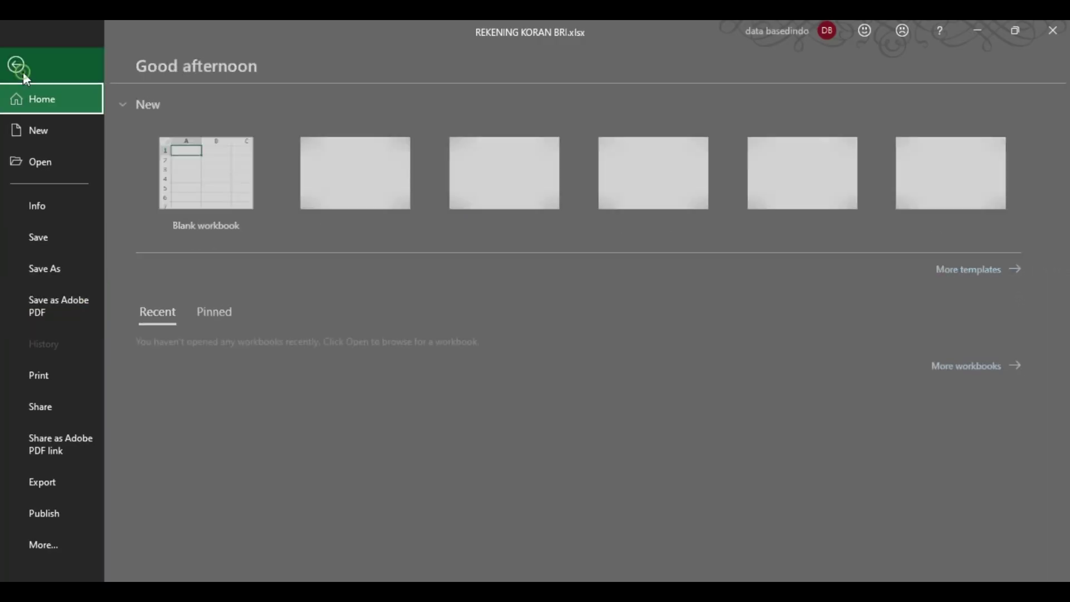
click(45, 277)
click(490, 152)
click(157, 408)
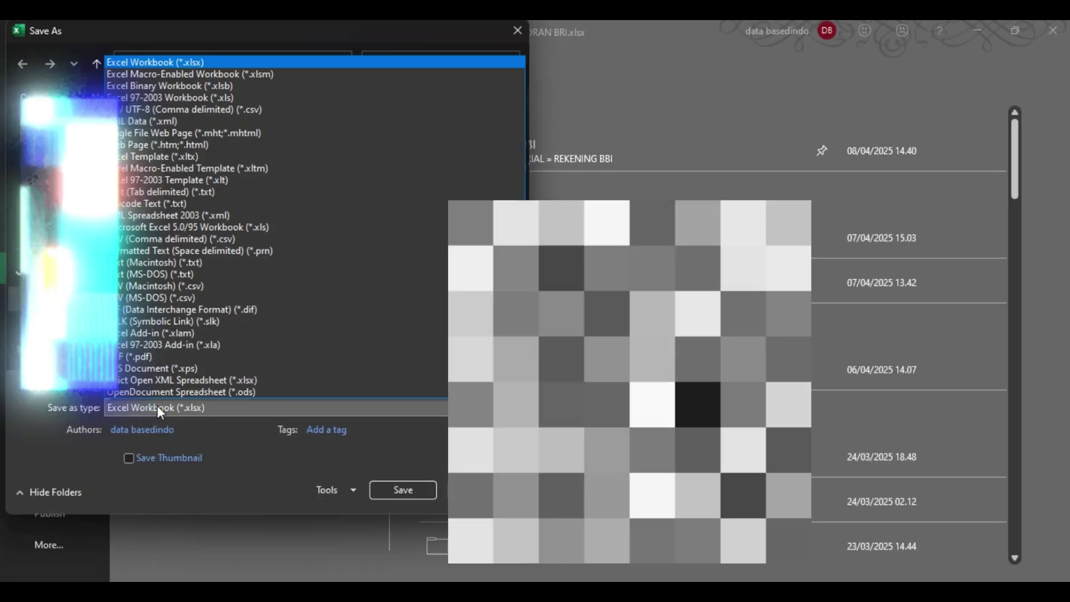
click(134, 356)
click(176, 519)
click(273, 409)
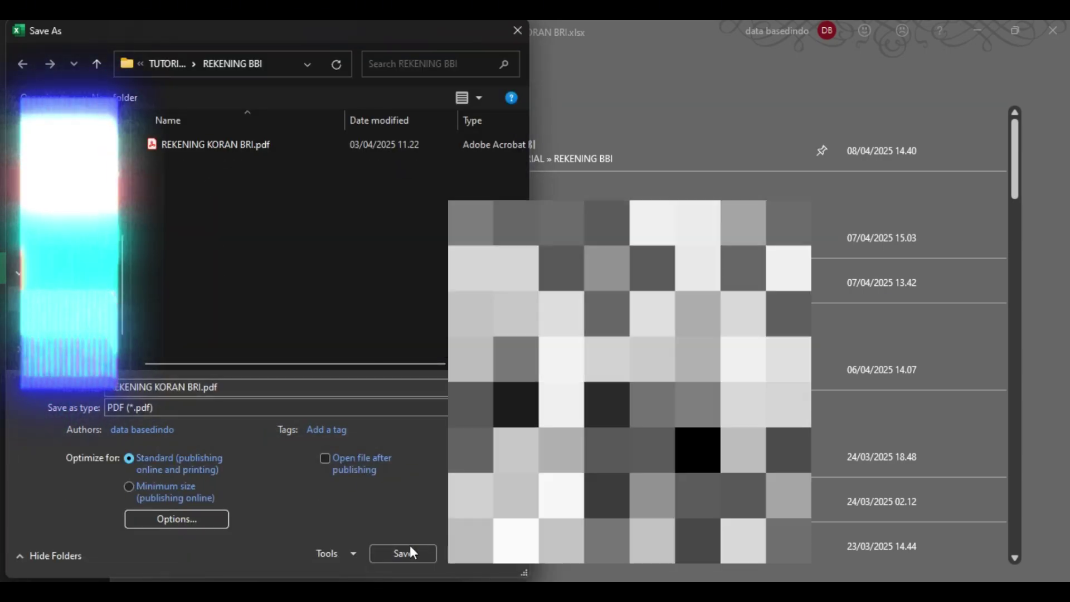
click(403, 554)
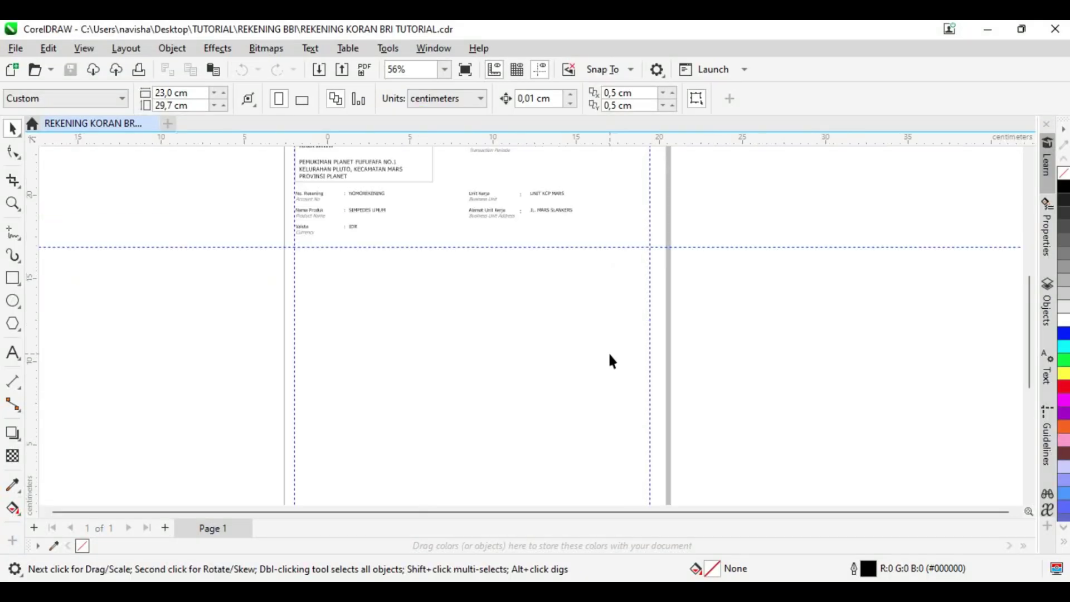
In CorelDRAW, import REKENING KORAN BRI.pdf and place it between the vertical guidelines below the account details, about 21.4 by 23.8 cm.
key(ctrl+i)
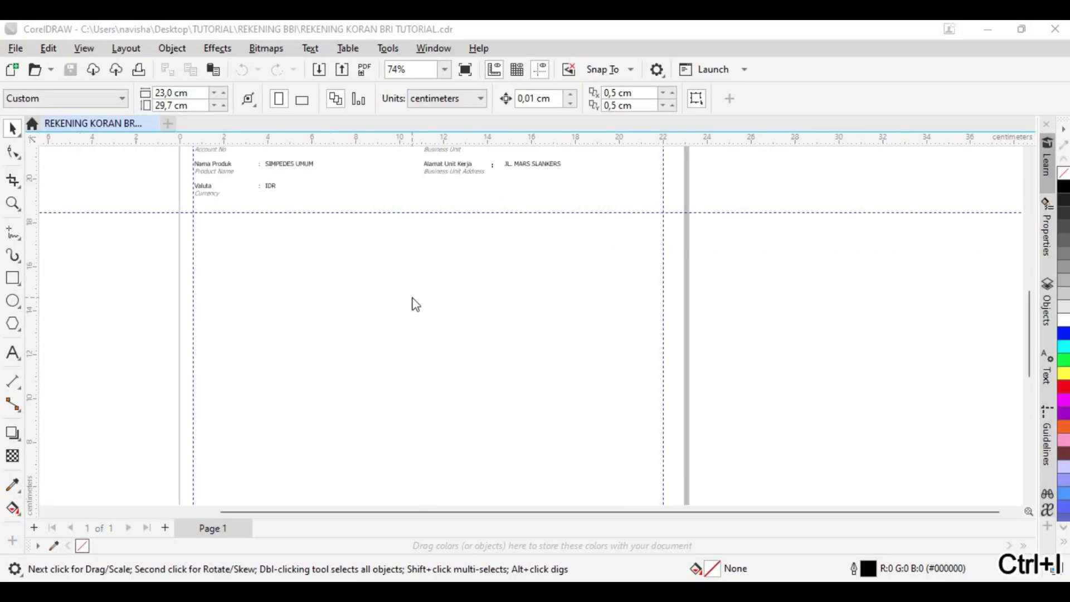
click(449, 493)
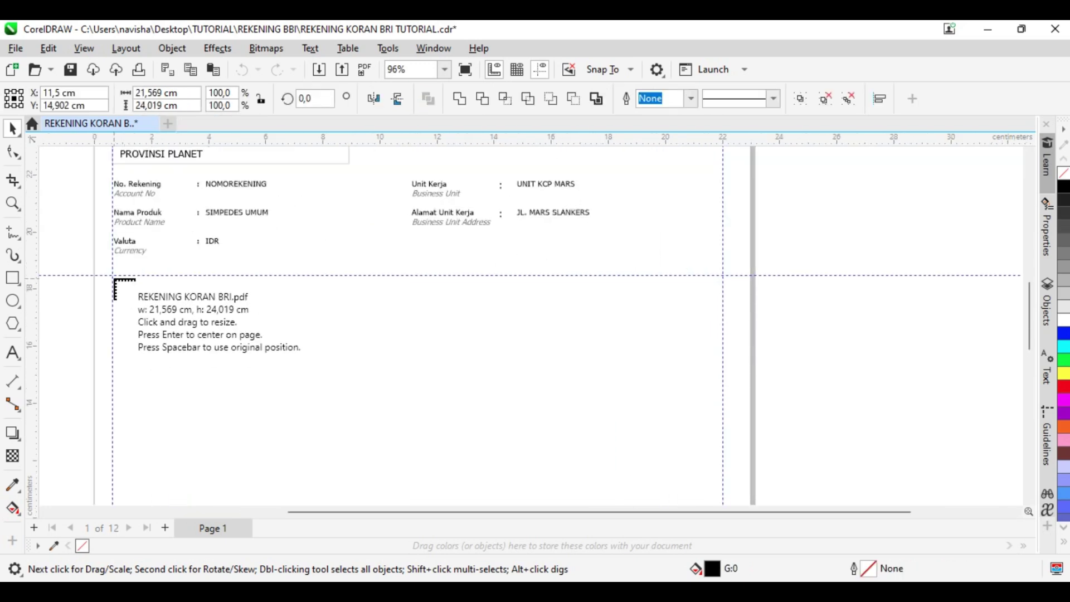
drag(113, 278, 743, 510)
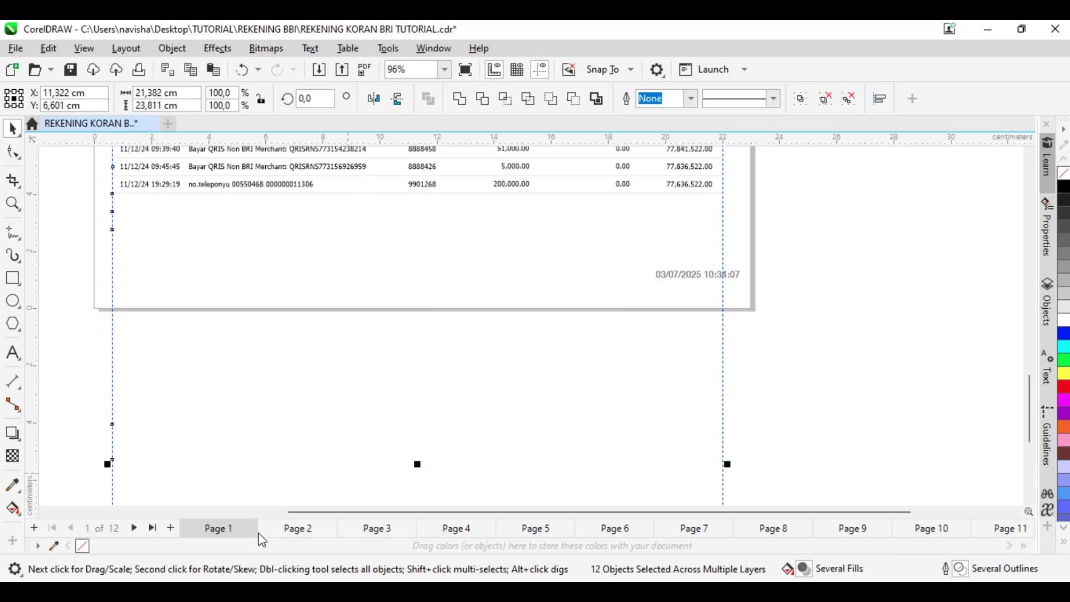
Move the imported tables on pages 2 and 3 up to the upper horizontal guideline.
click(575, 412)
scroll(577, 411, down, 3)
scroll(456, 278, up, 3)
scroll(390, 357, down, 3)
scroll(483, 368, up, 2)
scroll(485, 384, down, 10)
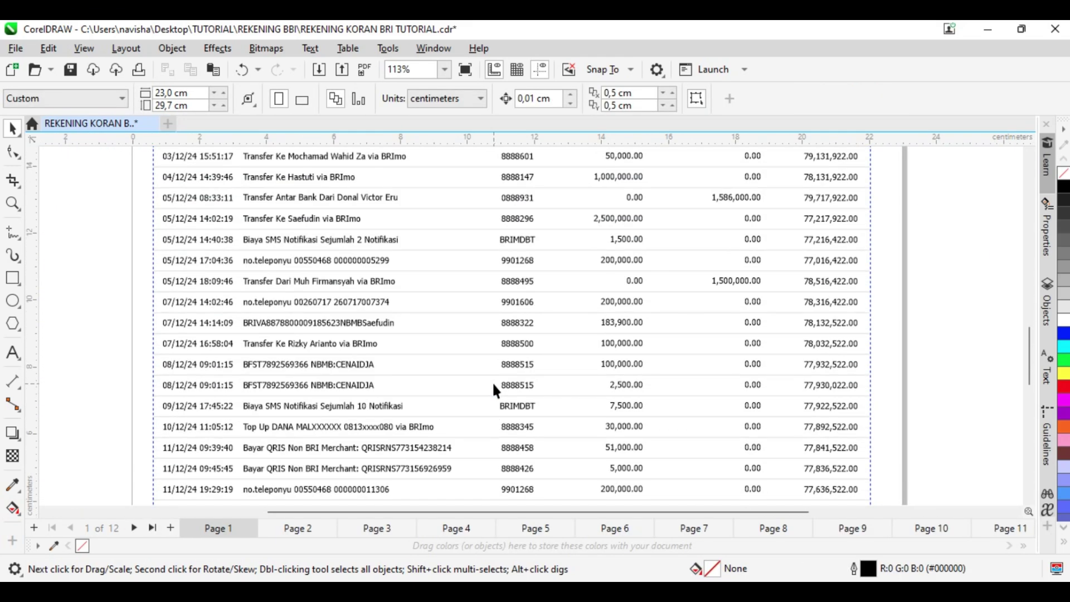
scroll(453, 423, up, 3)
click(306, 458)
drag(306, 459, 276, 204)
key(Page_Down)
drag(306, 464, 290, 205)
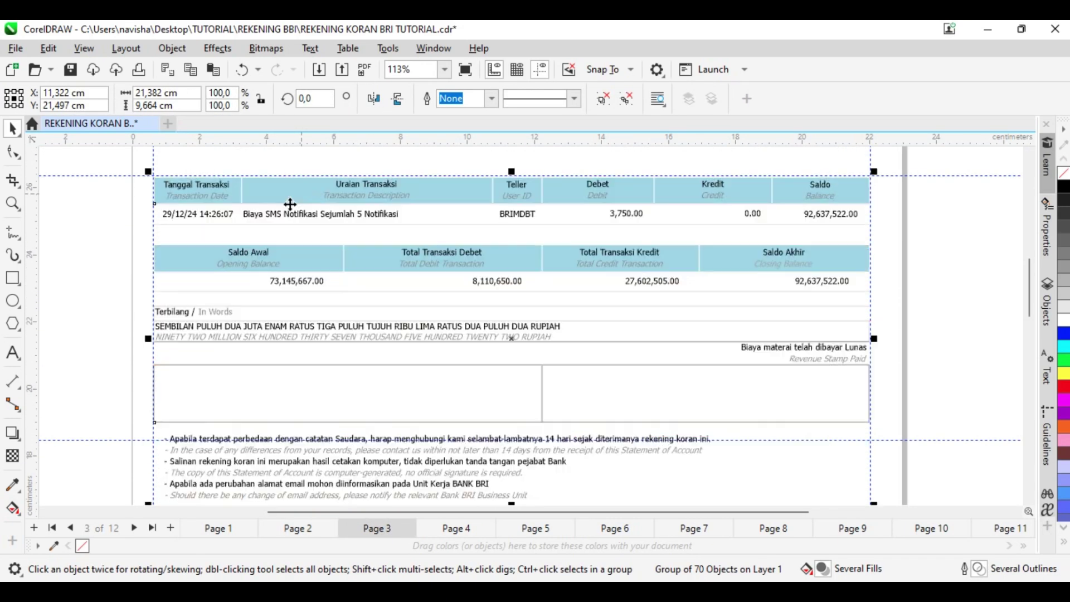
Go to page 4 and rename it JANUARI.
key(Page_Down)
scroll(390, 397, down, 2)
scroll(390, 421, down, 3)
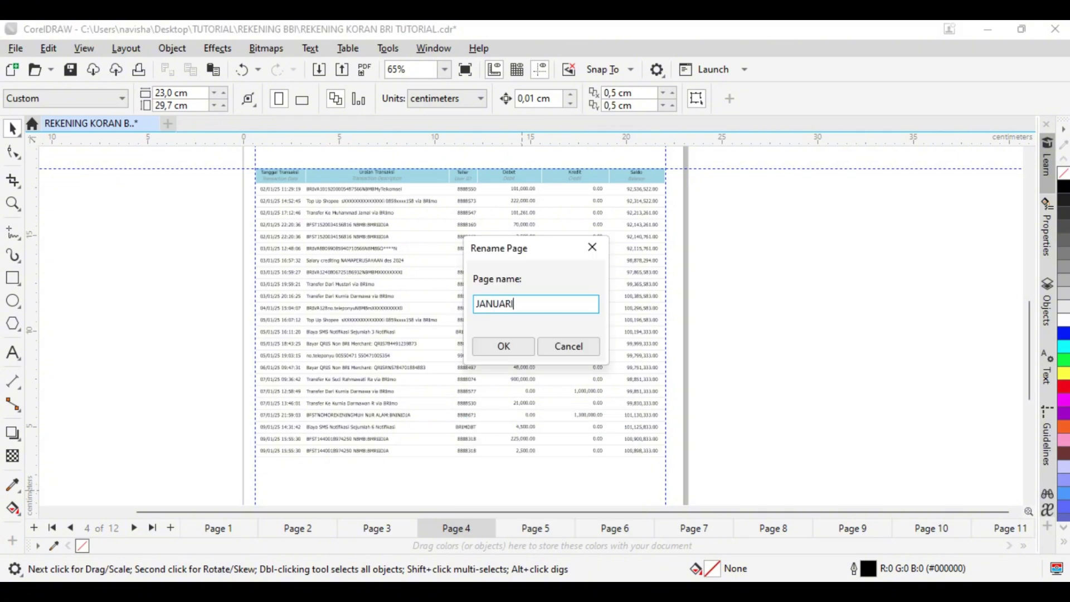
key(Return)
Open page 5 of the statement.
scroll(290, 194, up, 3)
click(535, 532)
scroll(490, 493, down, 3)
click(506, 406)
drag(507, 399, 508, 356)
key(ctrl+z)
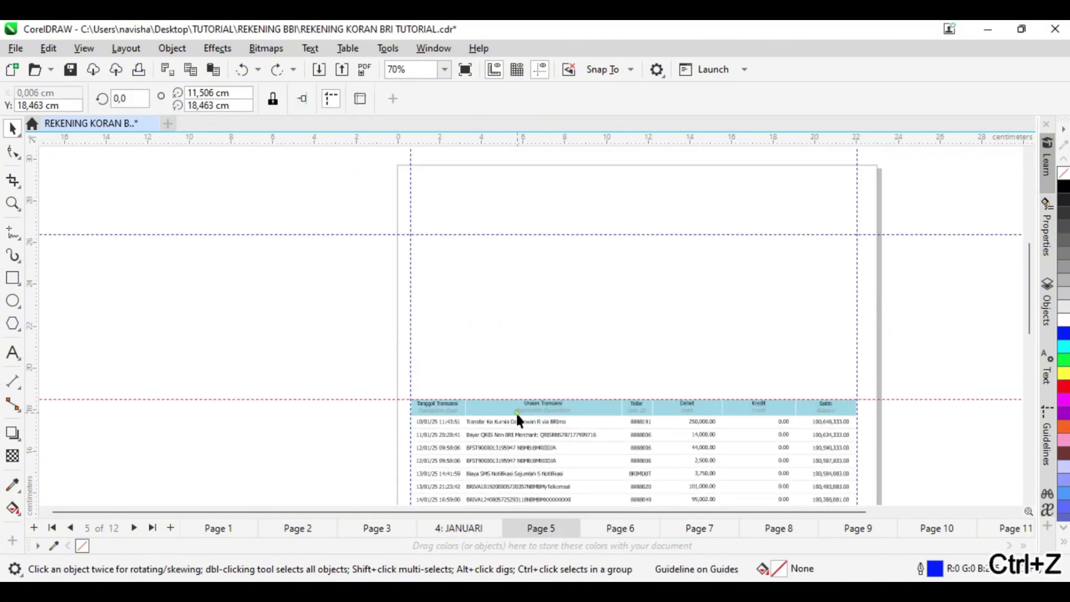
Move the imported tables on pages 5, 6 and 7 up to the upper horizontal guideline.
drag(518, 419, 525, 257)
key(Page_Down)
drag(547, 413, 552, 248)
key(Page_Down)
drag(583, 391, 587, 229)
Go to page 8 and rename it FEBRUARI.
key(Page_Down)
scroll(428, 446, up, 3)
right_click(783, 530)
click(814, 424)
text(FEBRUARI)
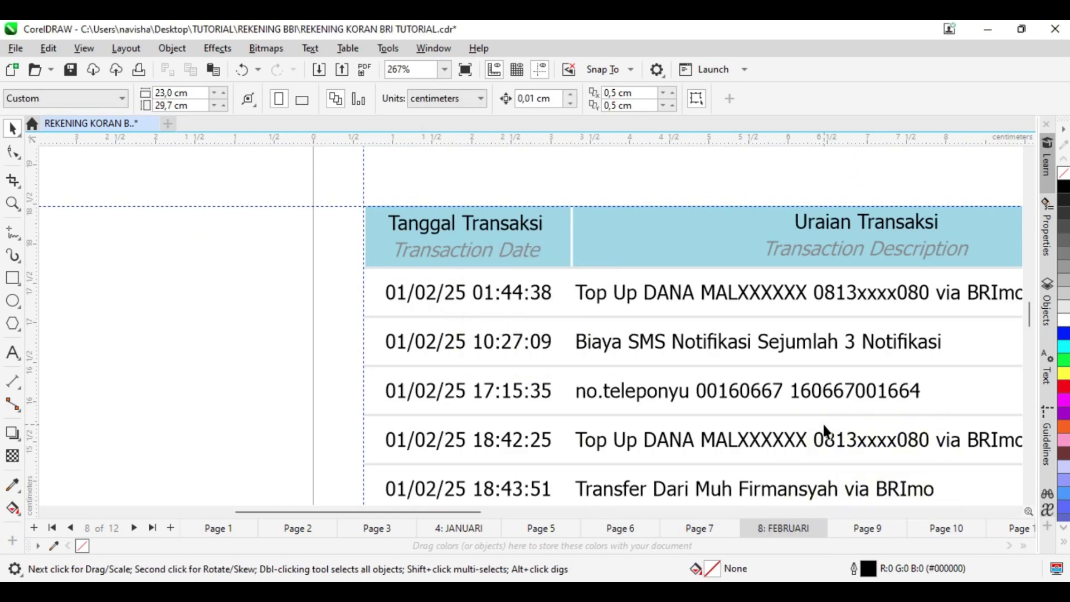
Move the imported tables on pages 9, 10 and 11 up to the upper horizontal guideline.
click(860, 531)
scroll(616, 385, down, 3)
drag(610, 433, 590, 257)
scroll(596, 245, up, 3)
scroll(629, 321, down, 5)
scroll(619, 304, up, 5)
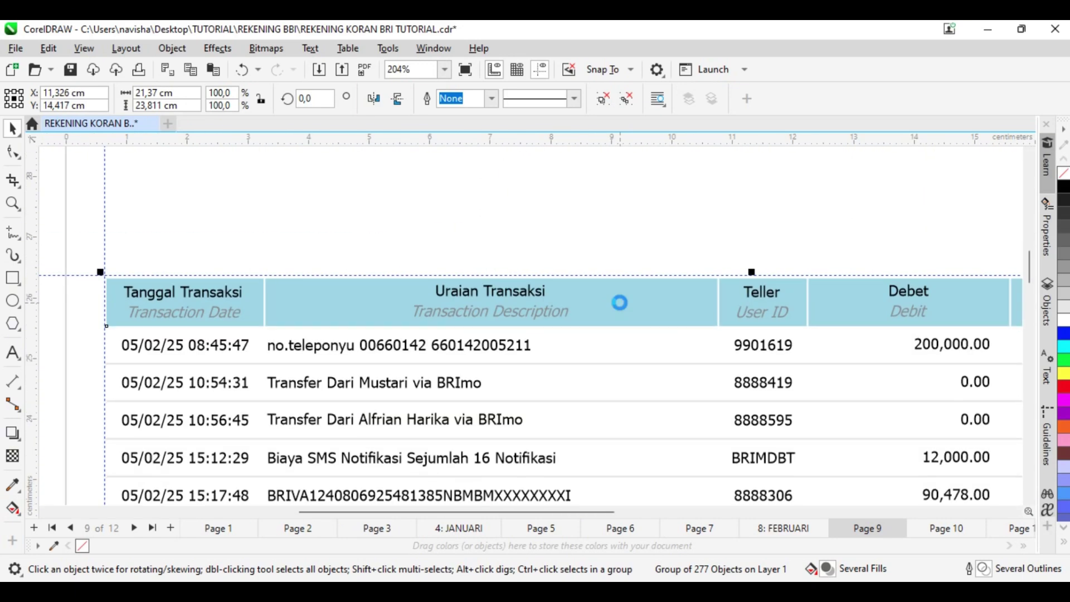
click(939, 532)
drag(486, 426, 487, 214)
scroll(530, 295, right, 3)
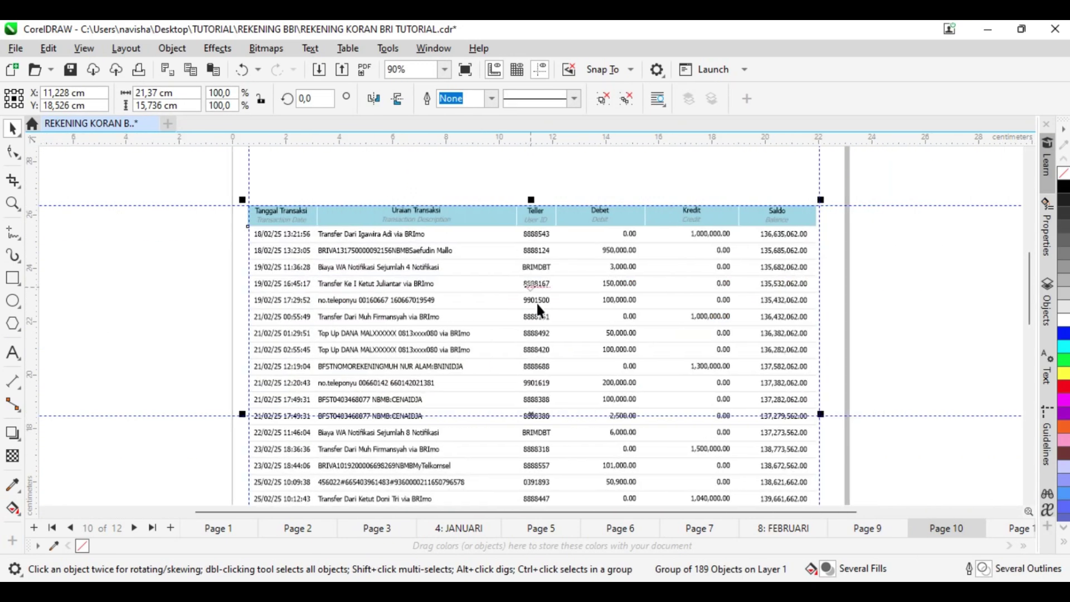
click(999, 533)
drag(574, 440, 573, 229)
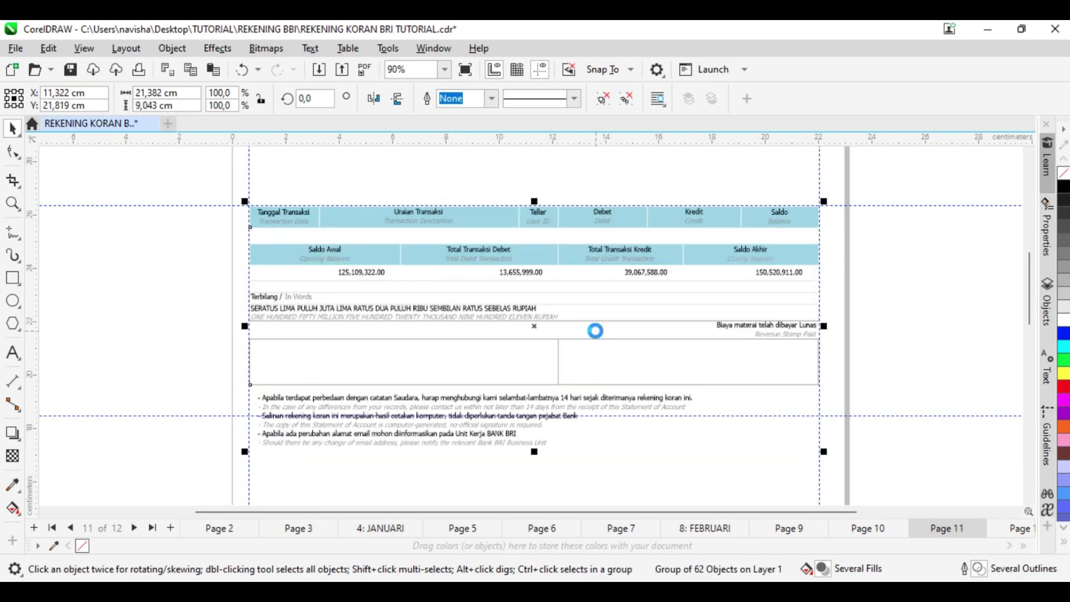
Go to page 12 and give it a name beginning with MARET CUMA SELEMBAR.
click(999, 528)
click(997, 530)
scroll(306, 201, down, 3)
scroll(306, 200, up, 3)
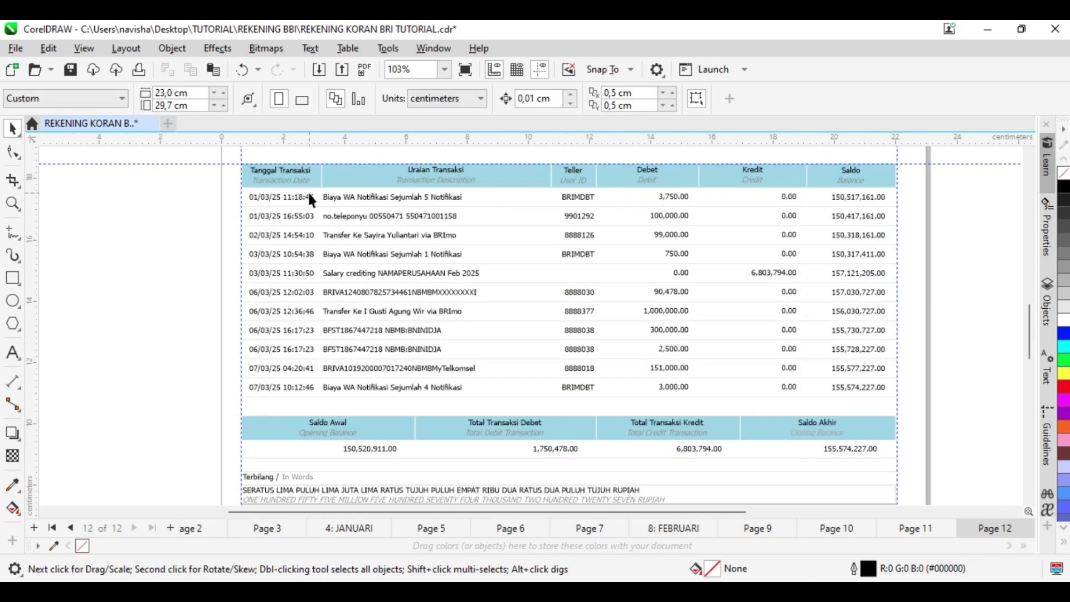
right_click(991, 534)
right_click(991, 534)
click(962, 429)
text(MARE)
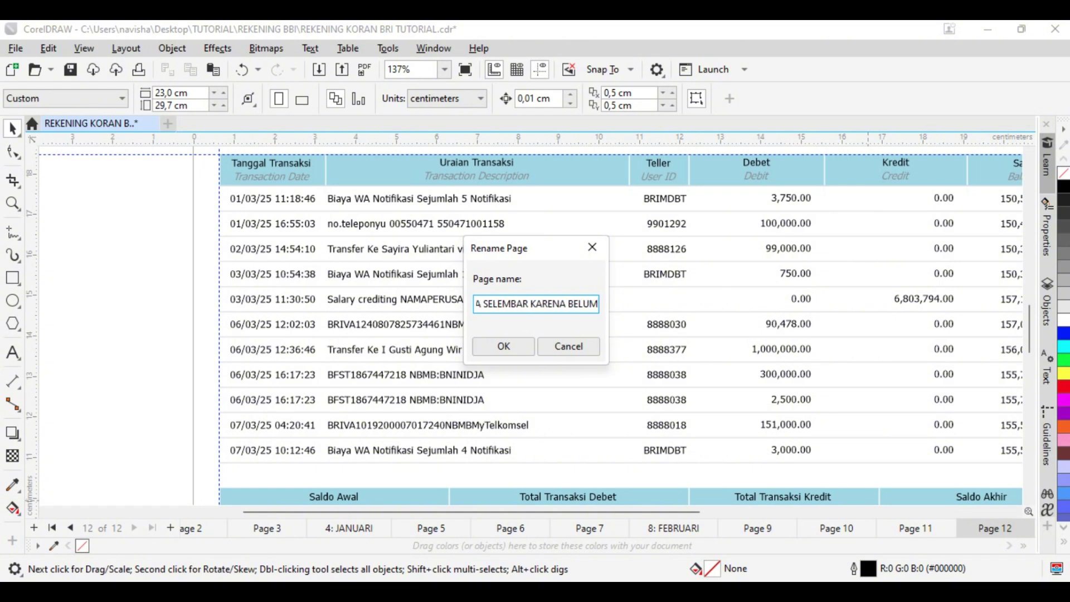
click(503, 348)
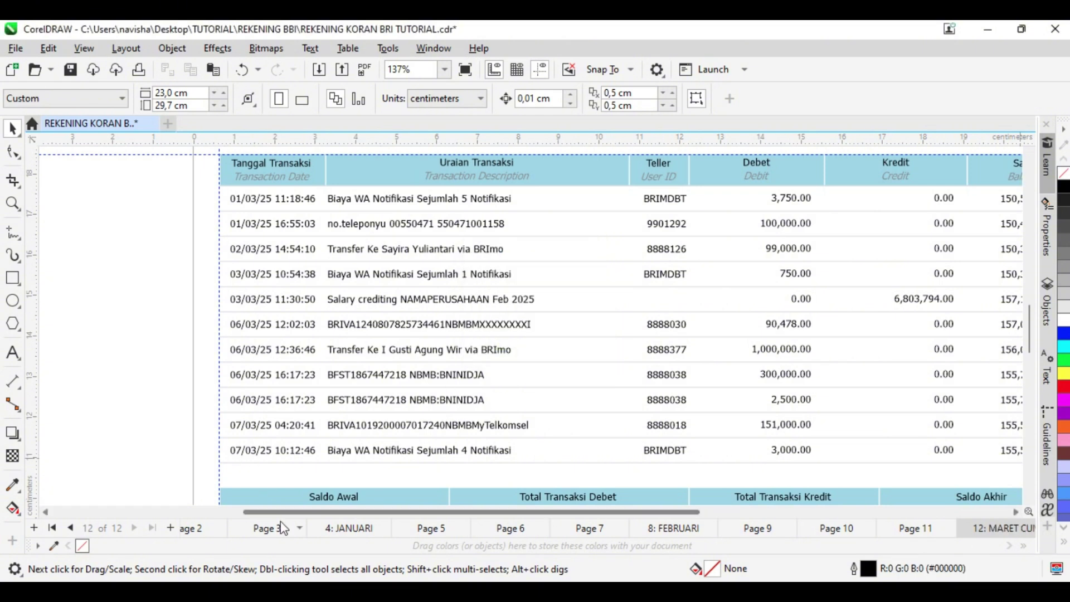
On page 1, group all the recipient, report date and account detail objects between the two horizontal guidelines.
click(52, 527)
scroll(417, 328, down, 3)
click(413, 322)
click(260, 252)
drag(259, 252, 834, 422)
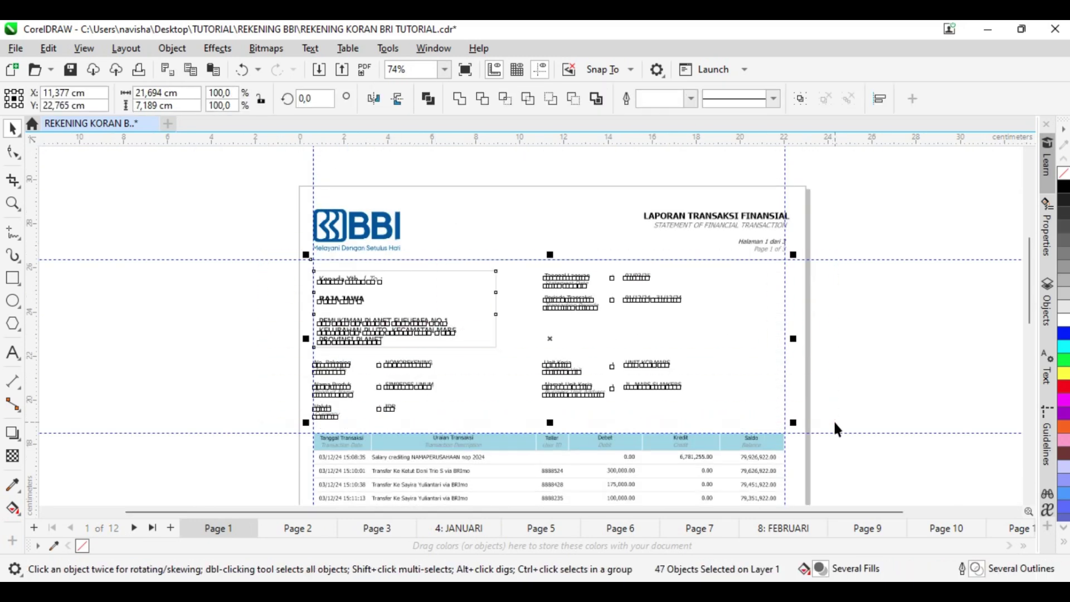
right_click(563, 349)
click(603, 207)
Group page 1's logo and report title objects, and group that header with the timestamp at the foot of the page.
click(888, 333)
drag(244, 188, 836, 251)
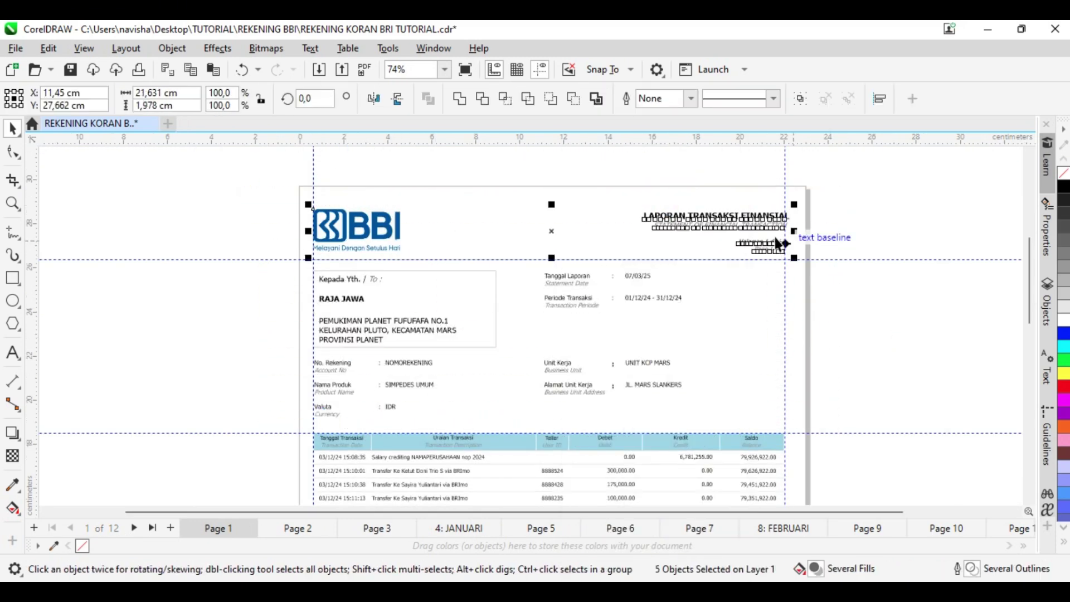
right_click(736, 216)
click(770, 205)
scroll(349, 261, down, 5)
shift+click(648, 375)
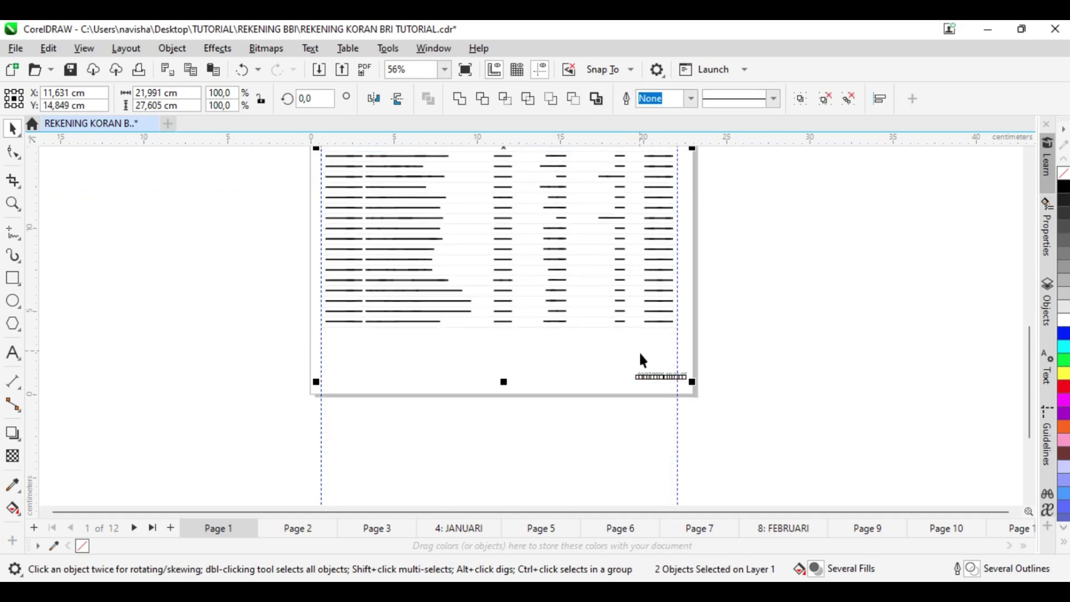
scroll(641, 360, up, 4)
right_click(372, 273)
click(412, 208)
Copy the header and account details groups from page 1 onto the JANUARI page.
shift+click(349, 274)
right_click(360, 334)
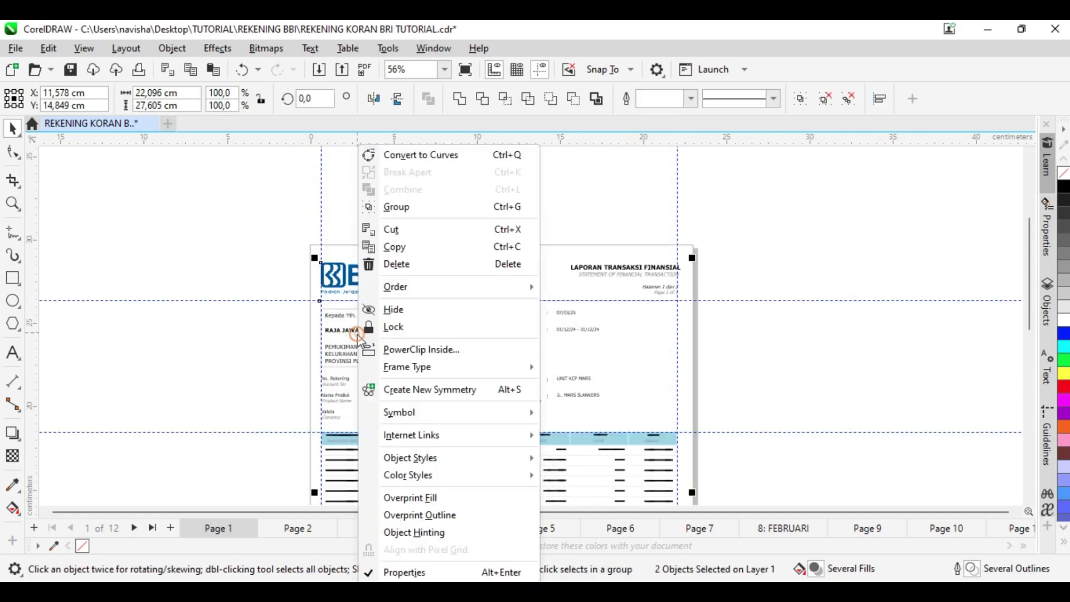
click(394, 245)
click(457, 529)
key(ctrl+v)
Set the transaction period on the JANUARI page to 01/01/25 - 31/01/25.
scroll(579, 332, up, 3)
scroll(535, 358, up, 1)
double_click(551, 320)
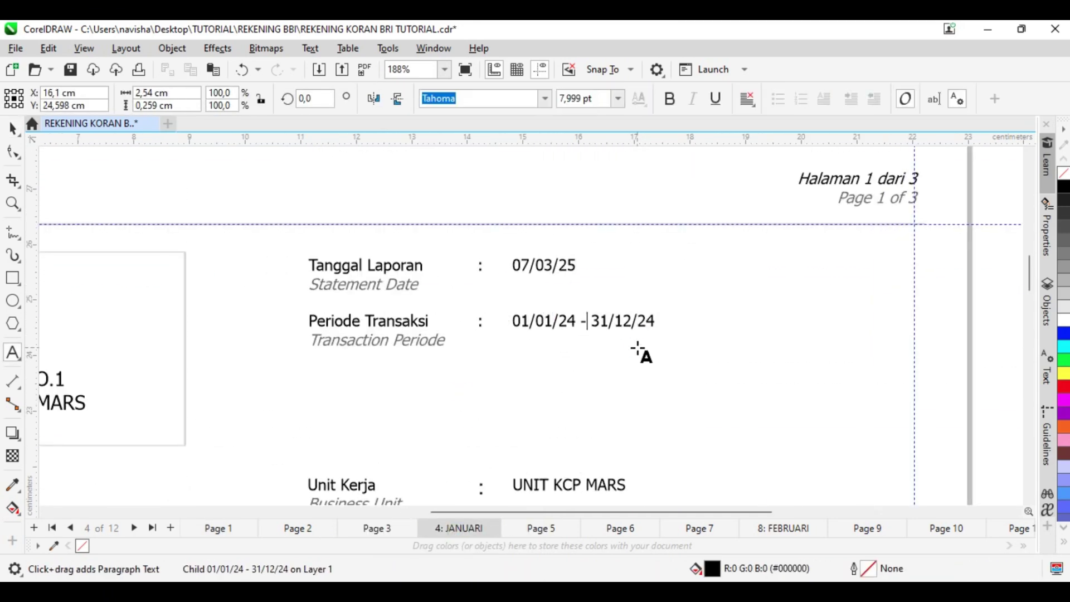
key(BackSpace)
text(5)
key(ctrl+space)
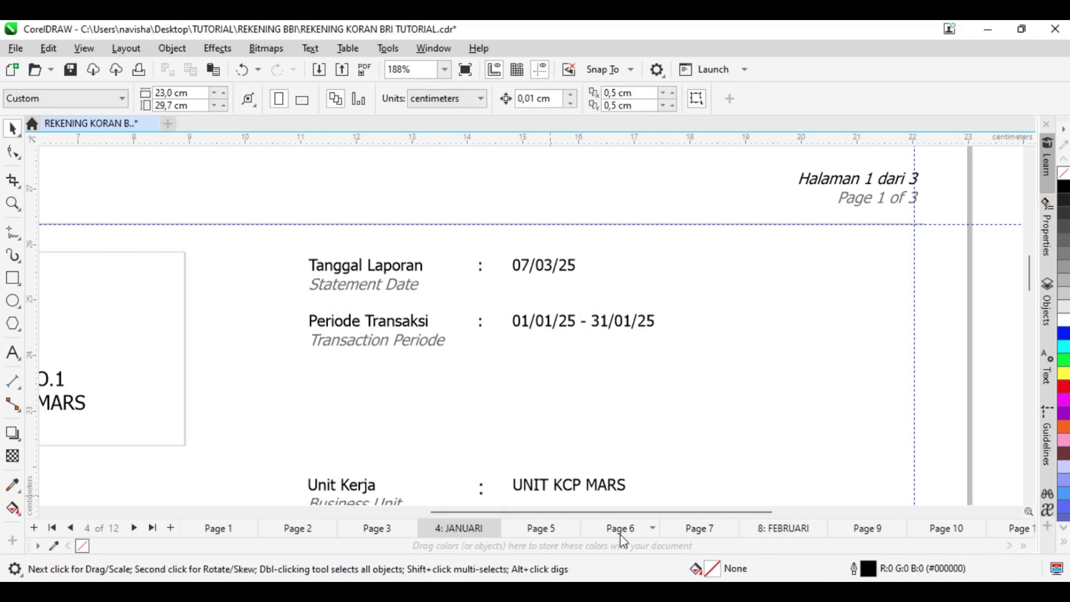
Set the JANUARI page numbering to Halaman 1 dari 4 and Page 1 of 4.
click(889, 180)
double_click(887, 178)
text(4)
key(ctrl+space)
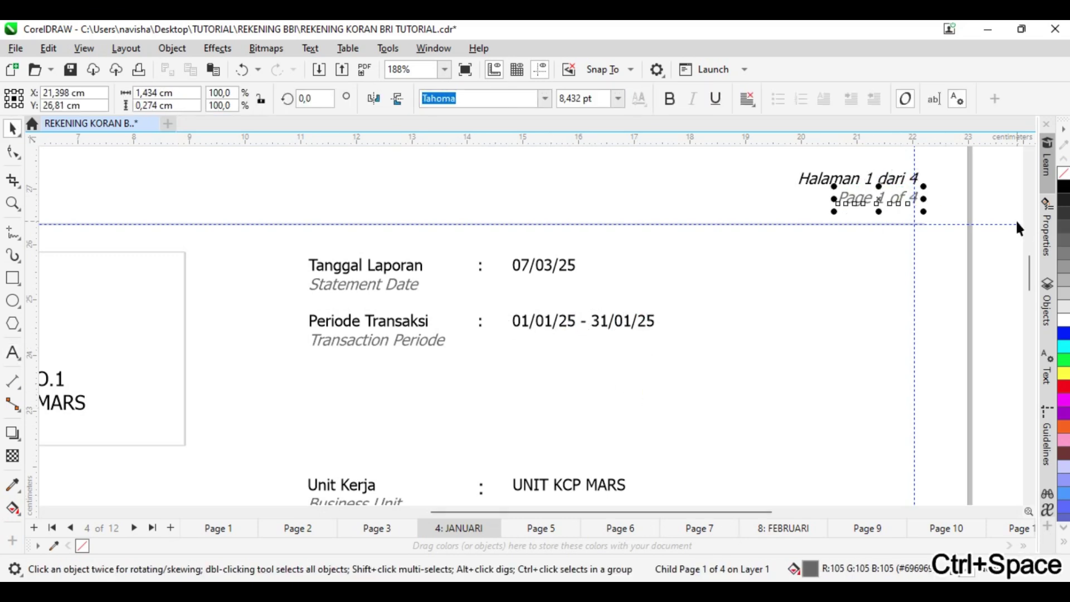
click(218, 527)
click(852, 198)
scroll(644, 386, down, 2)
right_click(746, 246)
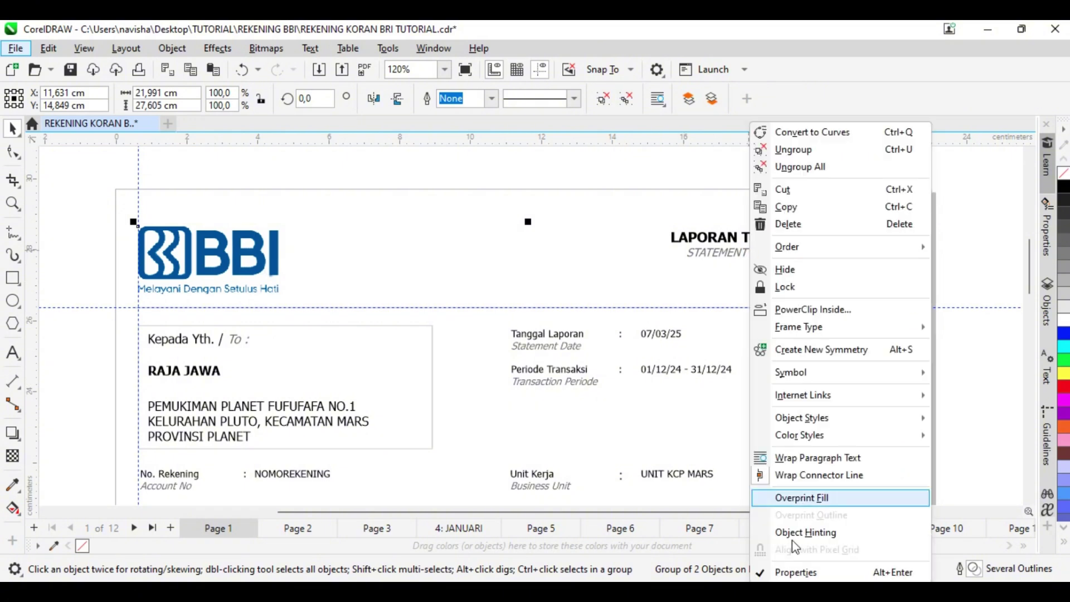
click(792, 539)
click(377, 528)
Copy the header and account details groups from the JANUARI page onto the FEBRUARI page.
click(458, 528)
click(530, 341)
shift+click(734, 237)
key(ctrl+c)
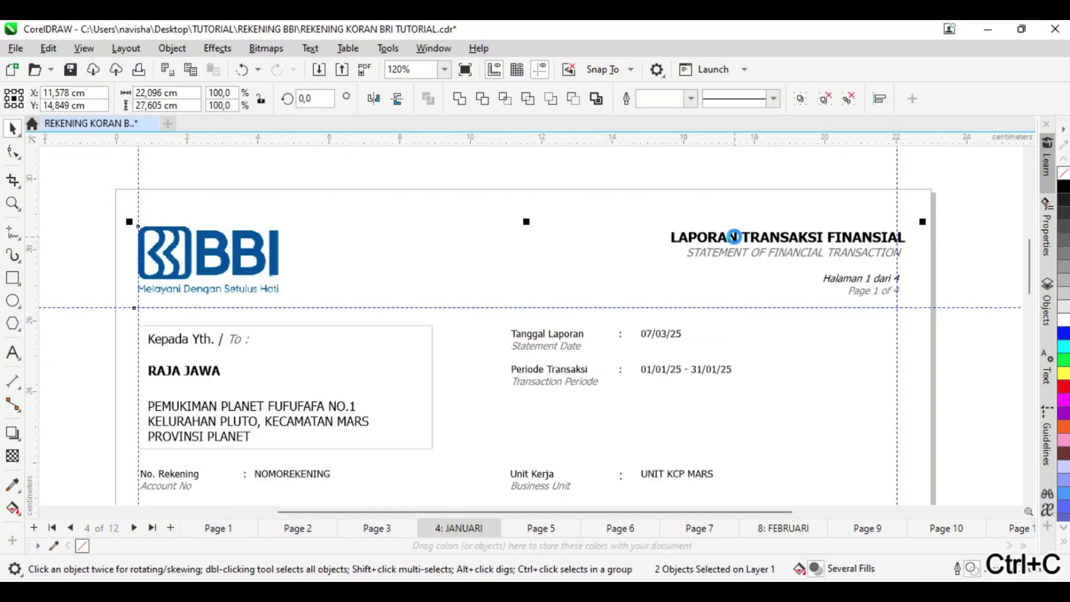
click(777, 528)
key(ctrl+v)
Set the transaction period on the FEBRUARI page to 01/02/25 - 28/02/25.
scroll(657, 370, down, 3)
scroll(675, 359, up, 3)
key(F8)
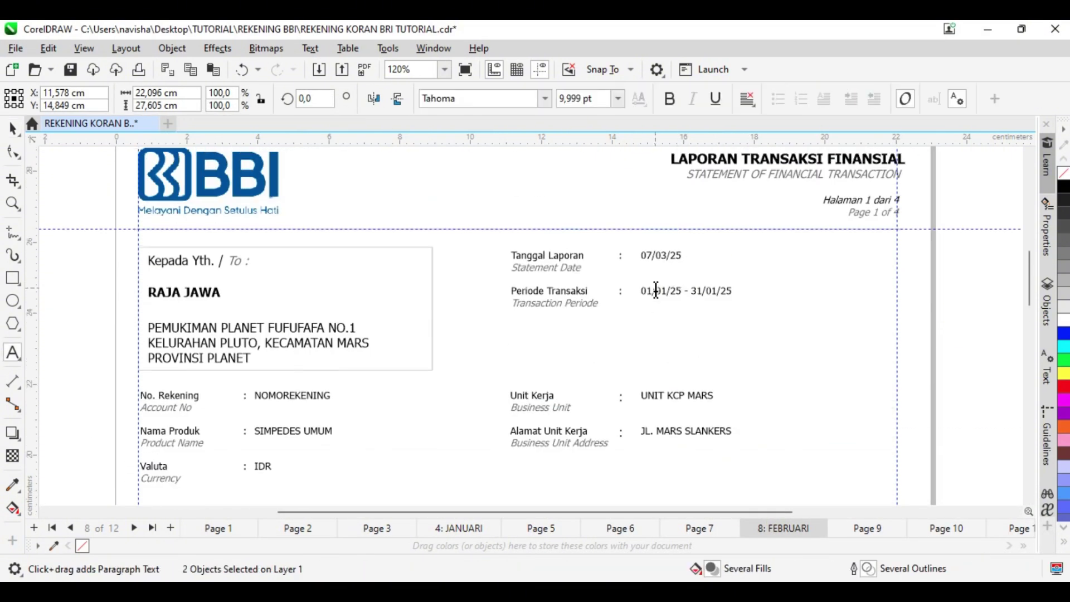
key(Delete)
text(2/25 - 28)
key(ctrl+space)
click(675, 308)
Paste the copied groups onto page 12 and set its numbering to Halaman 1 dari 1 and Page 1 of 1.
scroll(796, 532, down, 2)
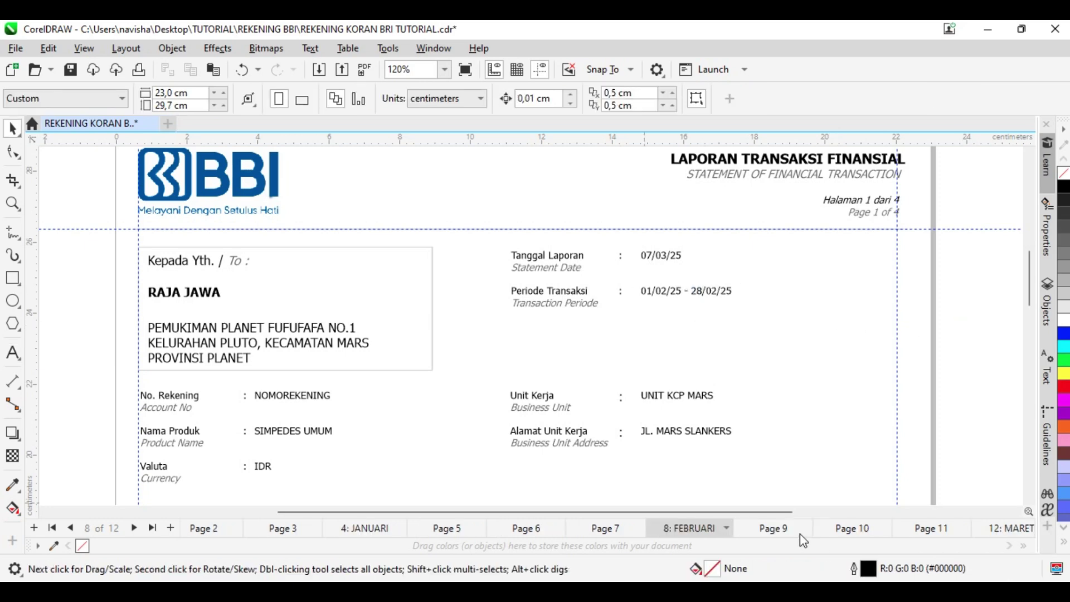
click(913, 528)
key(ctrl+v)
scroll(893, 200, up, 1)
double_click(893, 205)
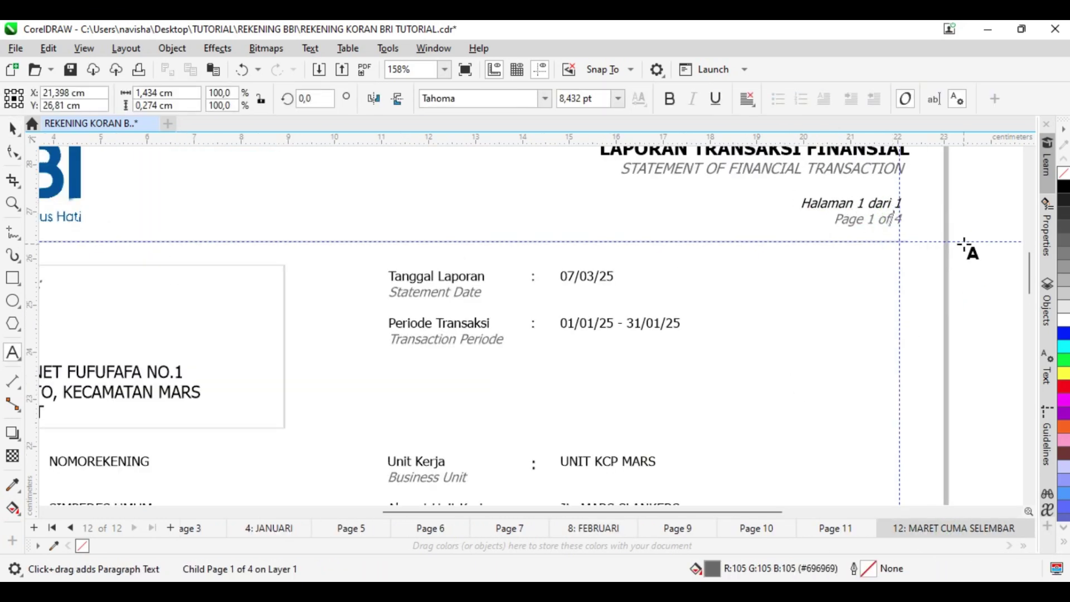
text(1)
key(ctrl+space)
Set the transaction period on page 12 to 01/03/25 - 31/03/25.
double_click(593, 324)
key(Right)
key(Right)
key(Right)
key(Delete)
text(3)
key(ctrl+space)
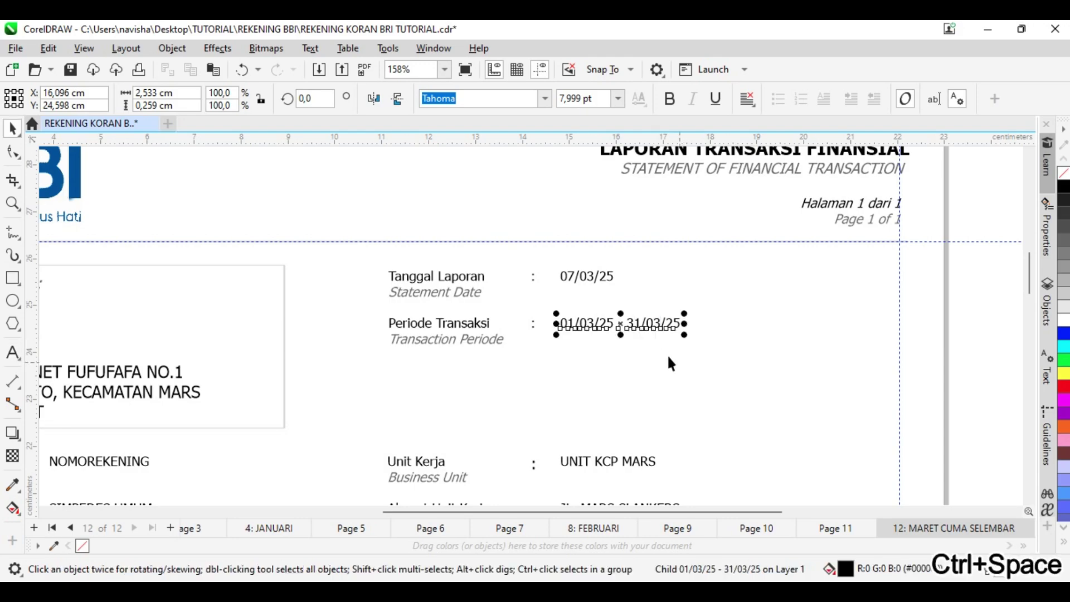
Change the end date of page 12's transaction period to 07/03/25.
scroll(668, 362, down, 4)
scroll(608, 456, up, 3)
scroll(643, 429, down, 2)
scroll(719, 240, up, 4)
double_click(722, 320)
key(BackSpace)
key(BackSpace)
text(07)
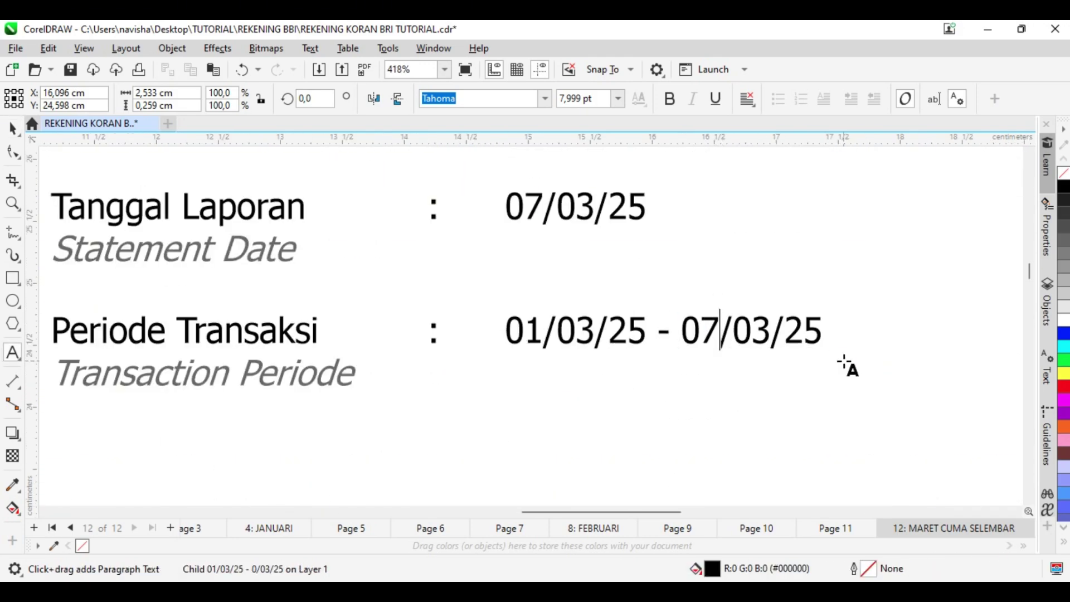
key(ctrl+space)
scroll(845, 363, down, 7)
scroll(863, 412, up, 3)
scroll(867, 398, down, 3)
scroll(889, 457, up, 5)
click(872, 431)
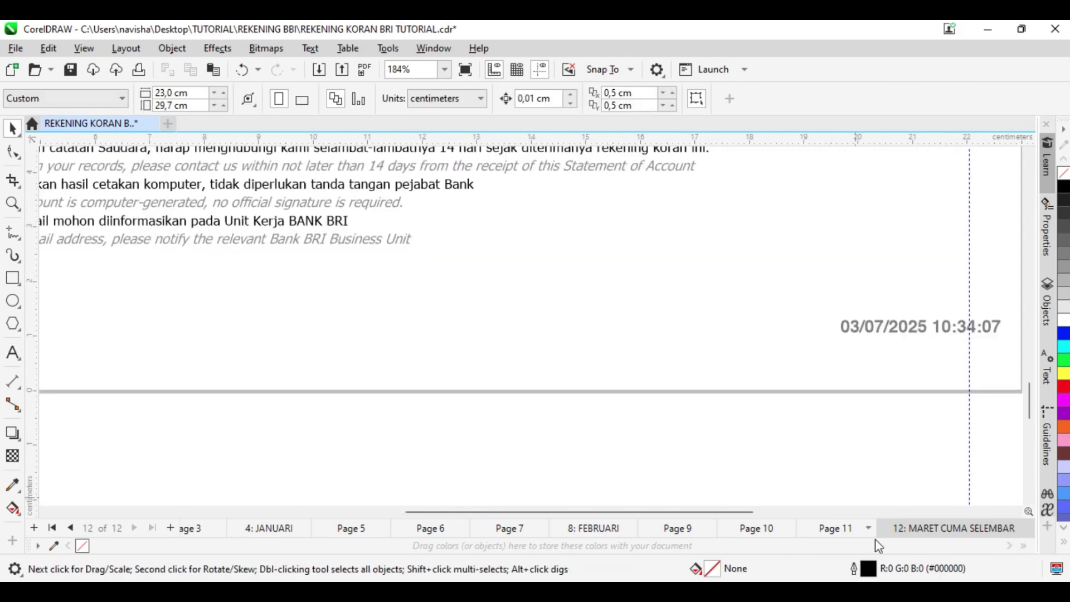
Copy the header group from the FEBRUARI page onto page 9 and number it Halaman 2 dari 4 and Page 2 of 4.
click(602, 532)
scroll(716, 425, down, 4)
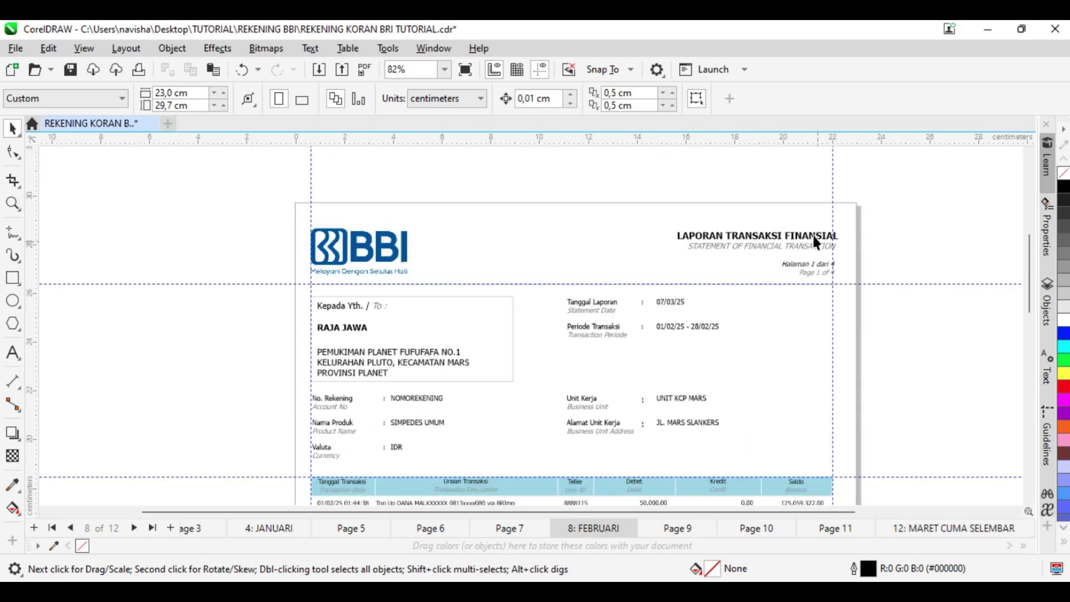
scroll(814, 239, up, 4)
click(827, 240)
right_click(768, 241)
key(ctrl+c)
click(681, 527)
right_click(695, 300)
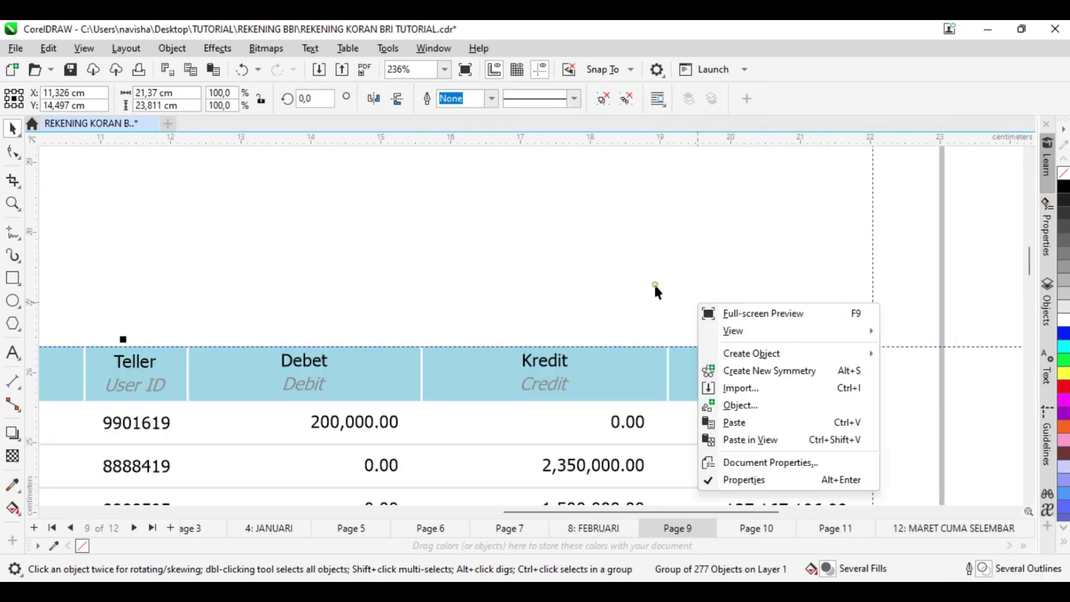
key(ctrl+v)
double_click(815, 290)
Paste the copied header onto page 10 and update its page number.
key(Page_Down)
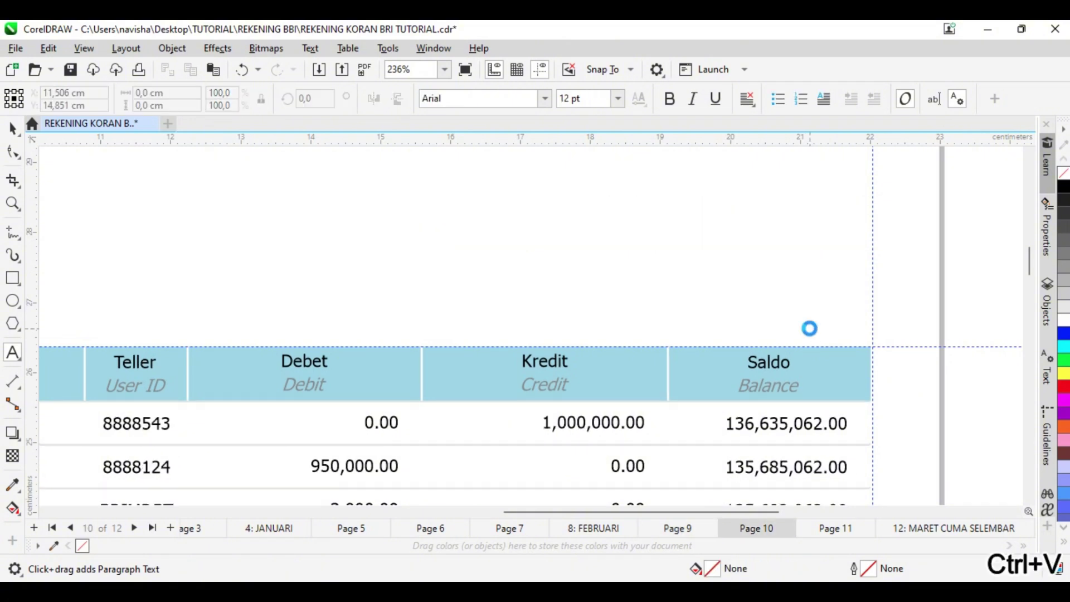
key(ctrl+v)
key(ctrl+space)
Paste the copied header onto page 11 and set its page number to 4.
key(Page_Down)
key(ctrl+v)
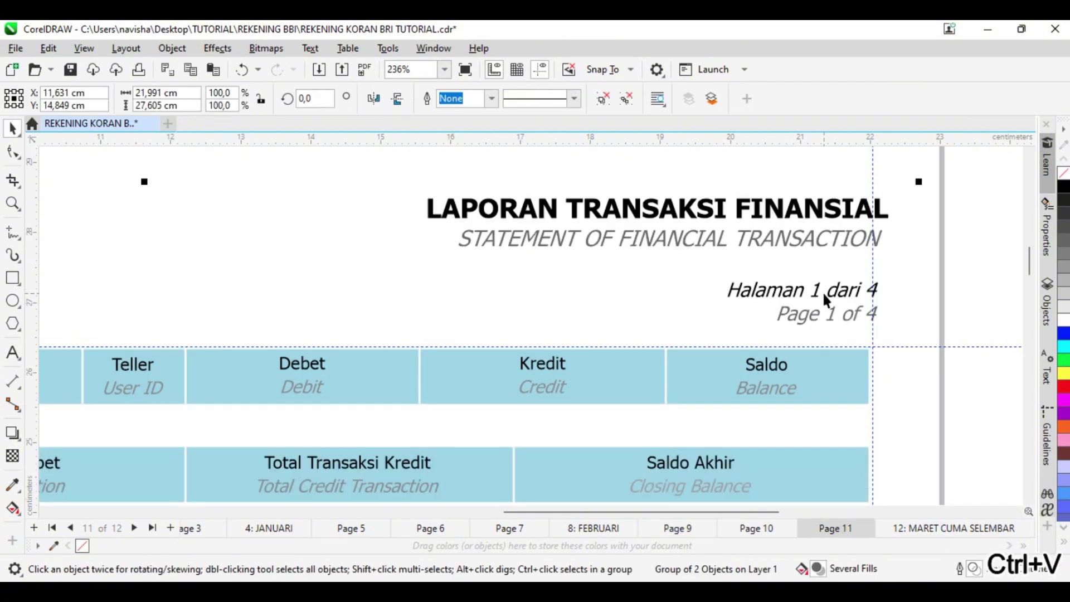
double_click(818, 290)
text(4)
key(ctrl+space)
Check the header numbering across the February pages.
click(607, 528)
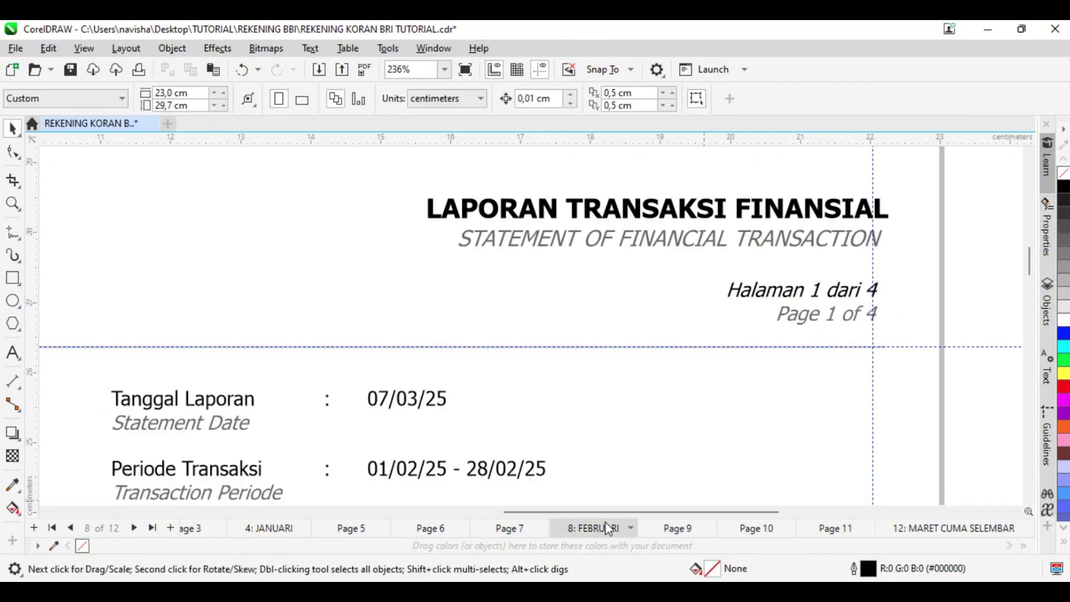
click(759, 530)
click(679, 529)
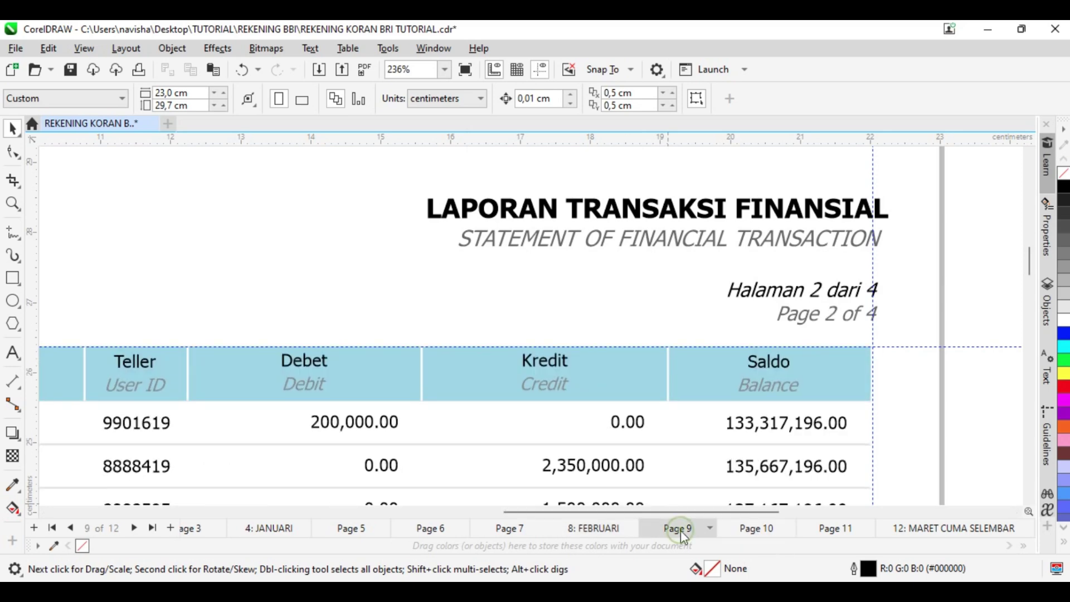
click(599, 530)
click(348, 529)
Copy the header group from the JANUARI page onto page 5 and number it Halaman 2 dari 4.
click(282, 529)
scroll(607, 305, down, 2)
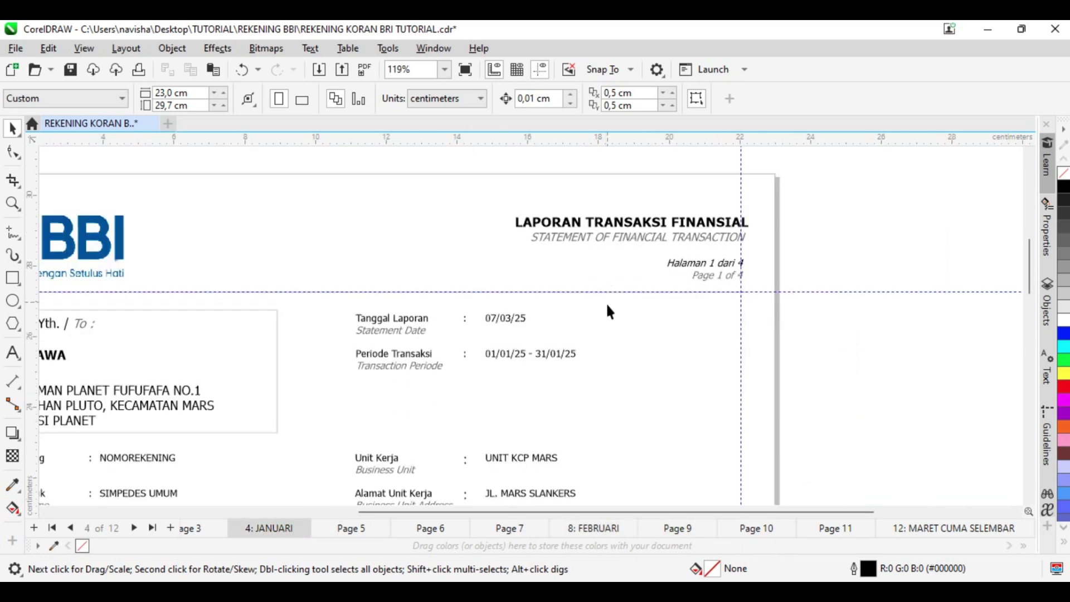
scroll(709, 203, up, 1)
click(709, 200)
key(ctrl+c)
click(351, 528)
key(ctrl+v)
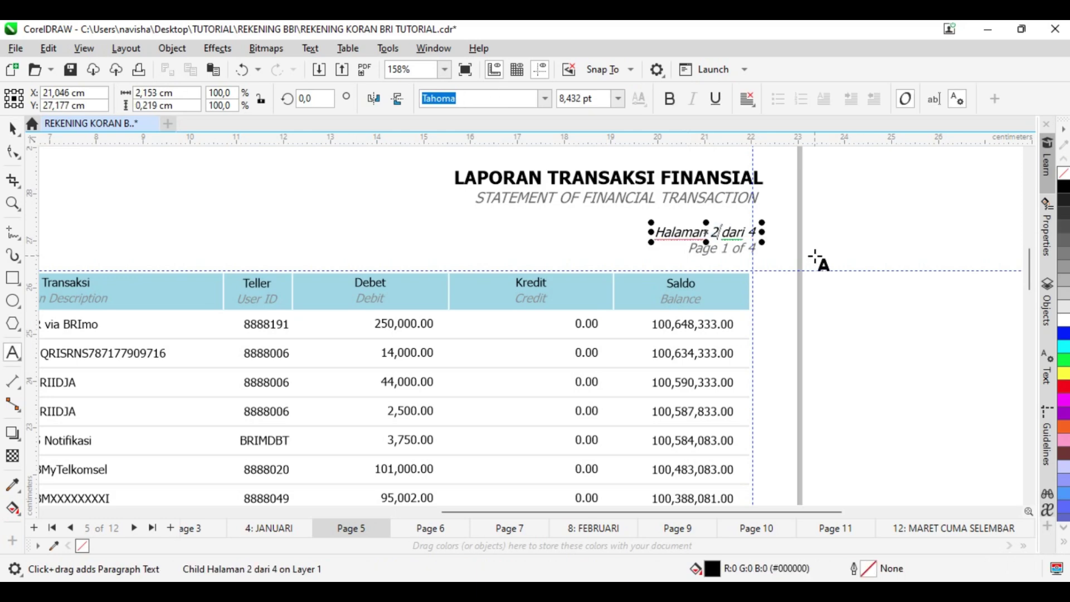
scroll(752, 278, up, 1)
Paste the copied header onto page 6 and number it Halaman 3 dari 4.
click(428, 528)
key(ctrl+space)
key(ctrl+v)
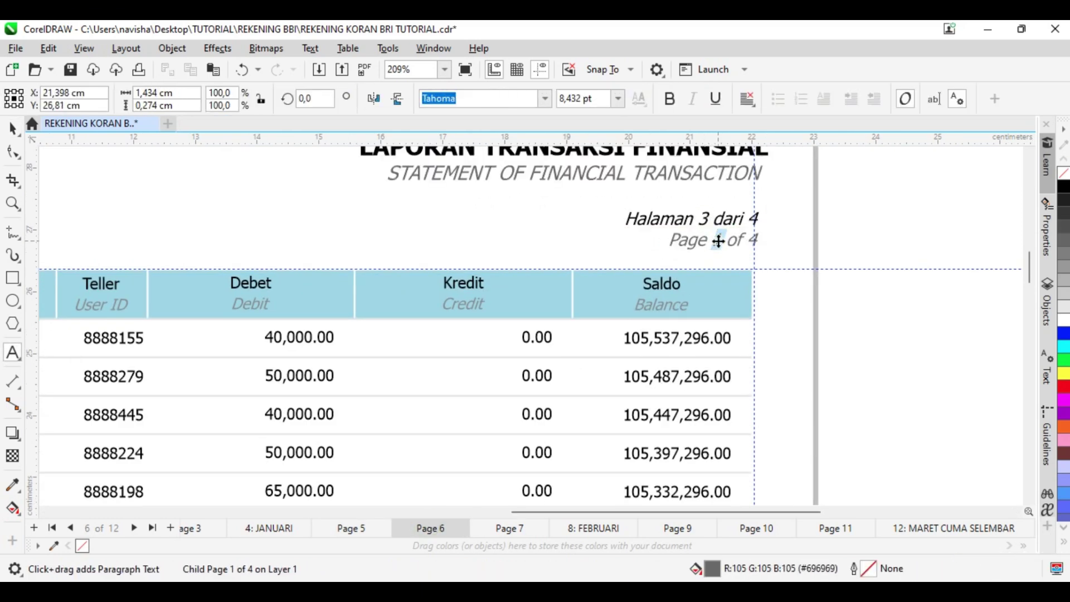
key(ctrl+space)
Paste the copied header onto page 7 and number it Halaman 4 dari 4 and Page 4 of 4.
click(509, 527)
key(ctrl+v)
key(ctrl+space)
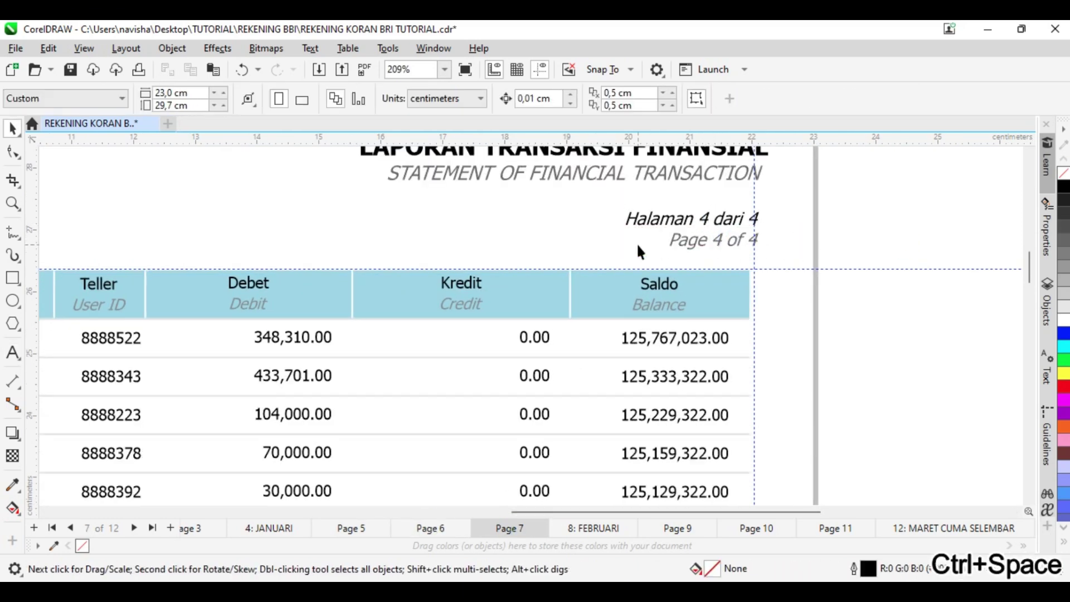
Copy the header group from page 1 onto page 2 and number it Halaman 2 dari 3.
click(430, 528)
click(277, 530)
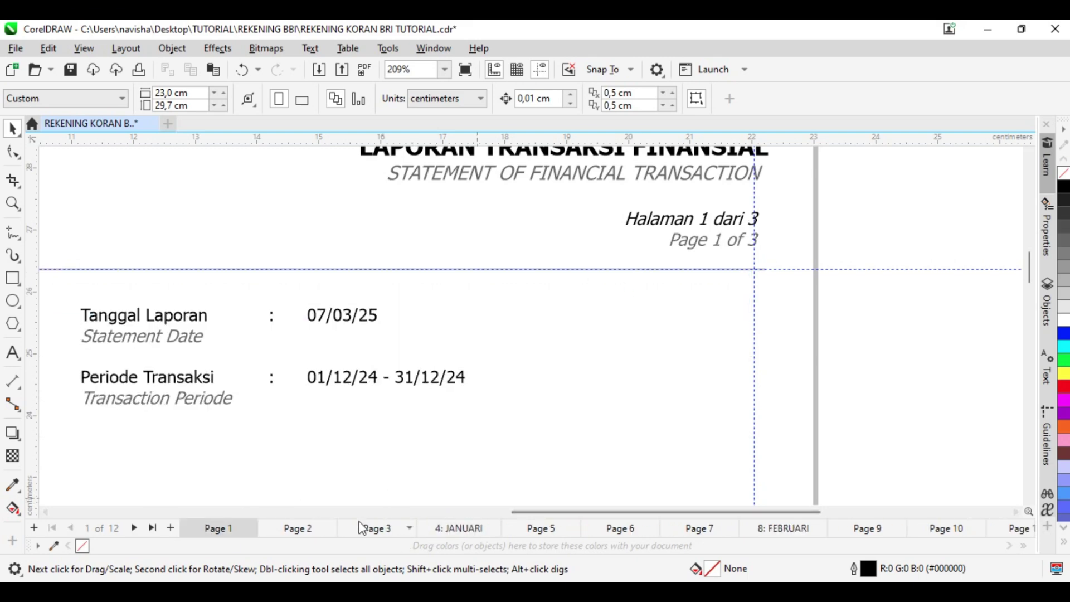
click(304, 528)
click(223, 528)
click(718, 224)
right_click(723, 224)
click(749, 208)
click(294, 529)
key(ctrl+v)
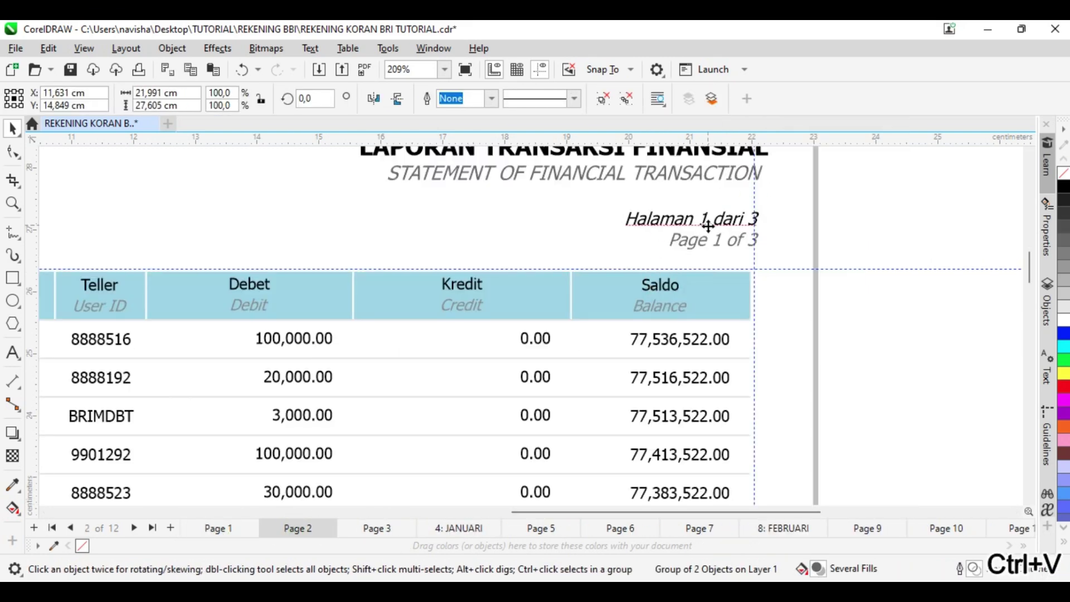
double_click(707, 222)
text(2)
Paste the copied header onto page 3 and number it Halaman 3 dari 3 and Page 3 of 3.
click(377, 527)
key(ctrl+v)
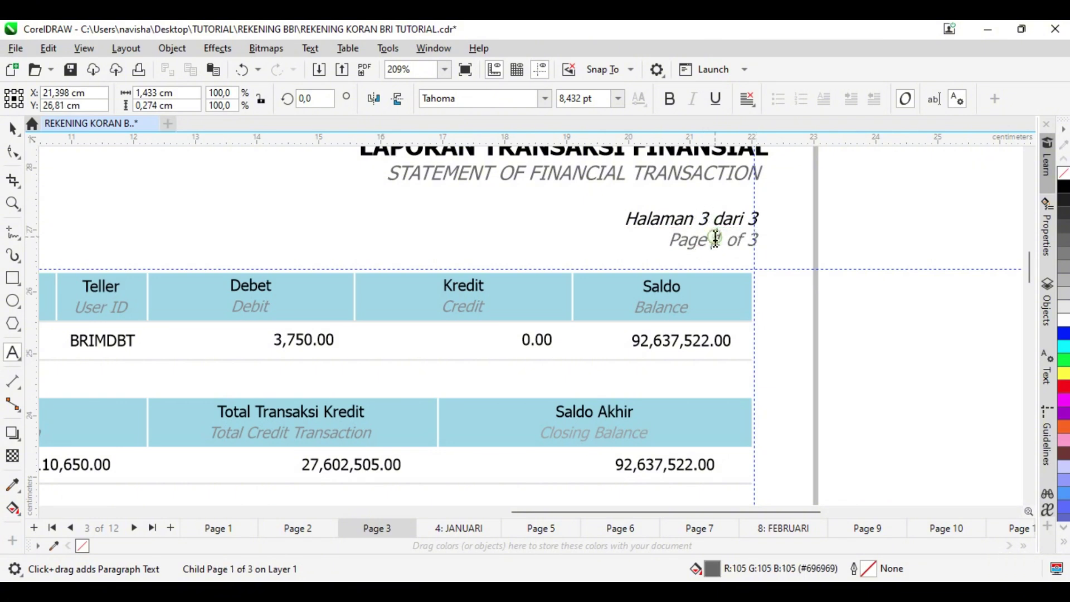
key(Delete)
text(3)
key(ctrl+space)
click(692, 370)
Export the whole current document as REKENING KORAN BRI TUTORIAL.pdf into the REKENING BBI folder, keeping the current PDF settings.
scroll(692, 340, down, 2)
scroll(573, 400, down, 4)
scroll(654, 279, up, 3)
key(Page_Up)
key(Page_Up)
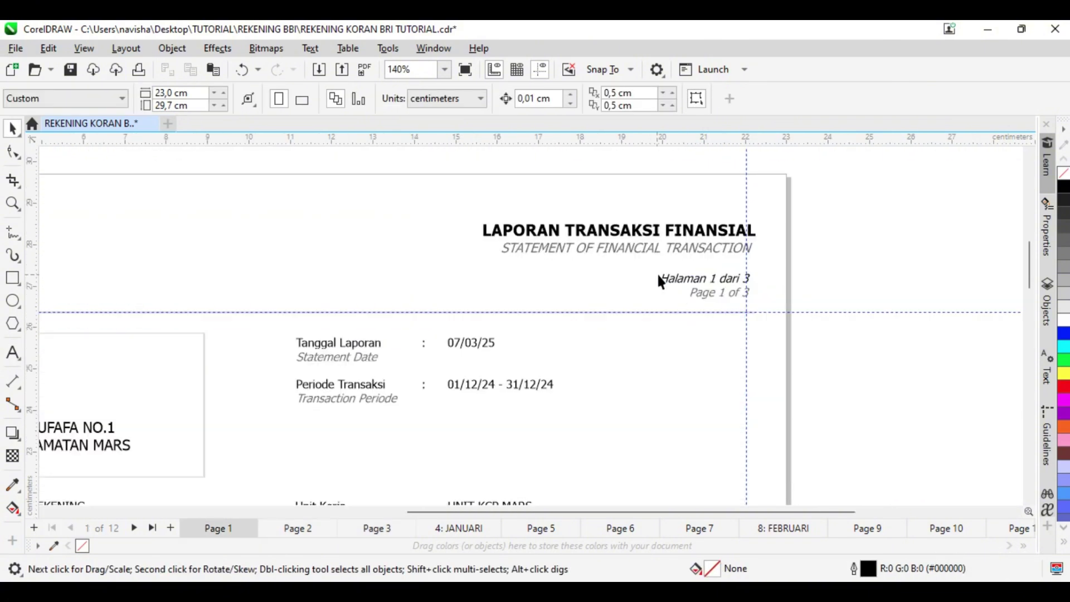
key(ctrl+e)
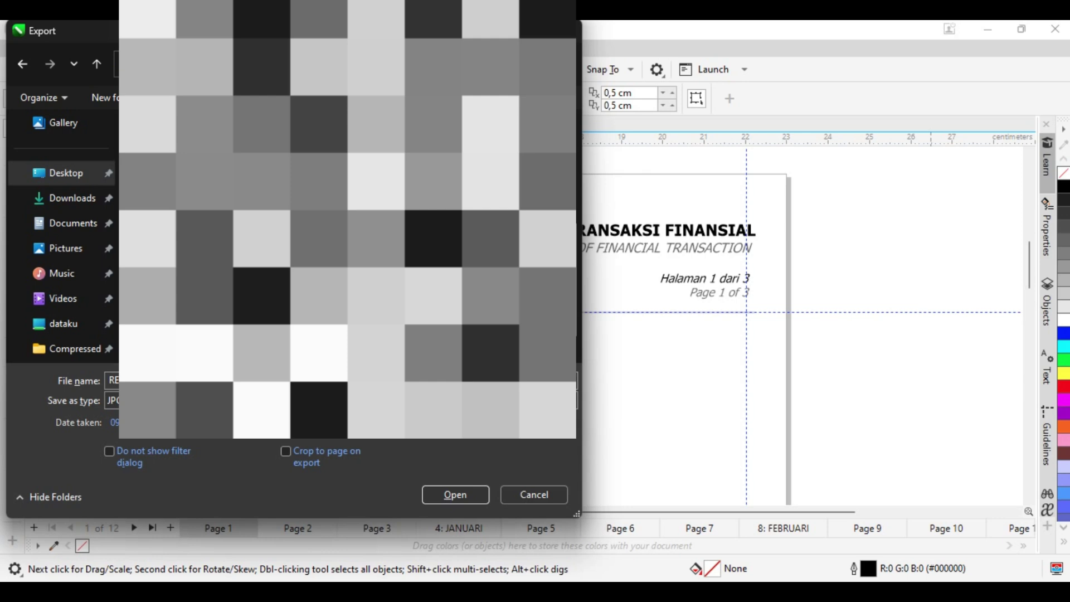
double_click(226, 236)
double_click(227, 253)
click(256, 401)
click(245, 57)
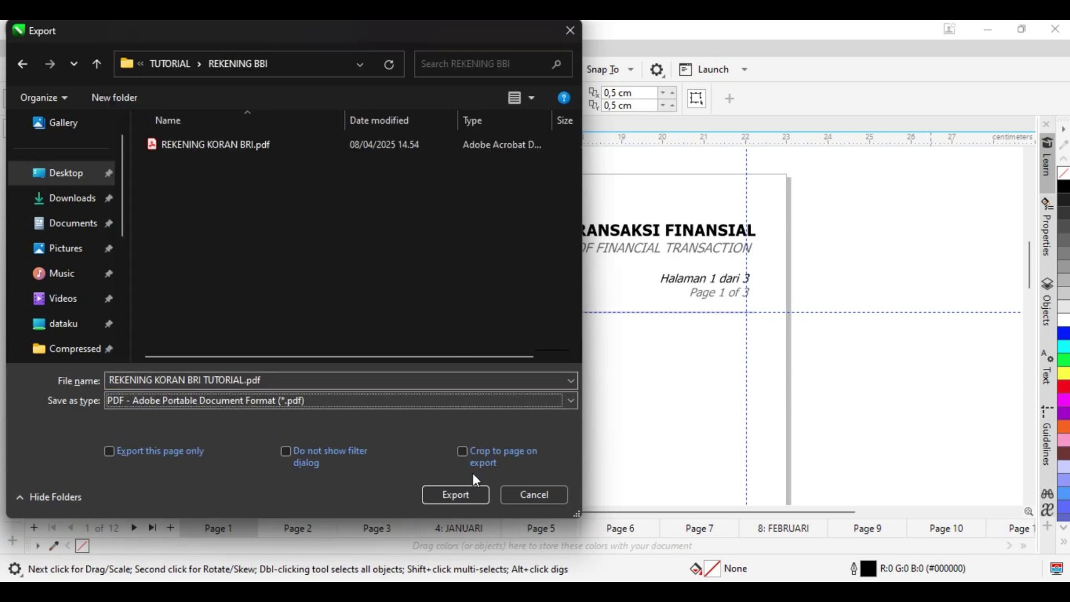
click(456, 495)
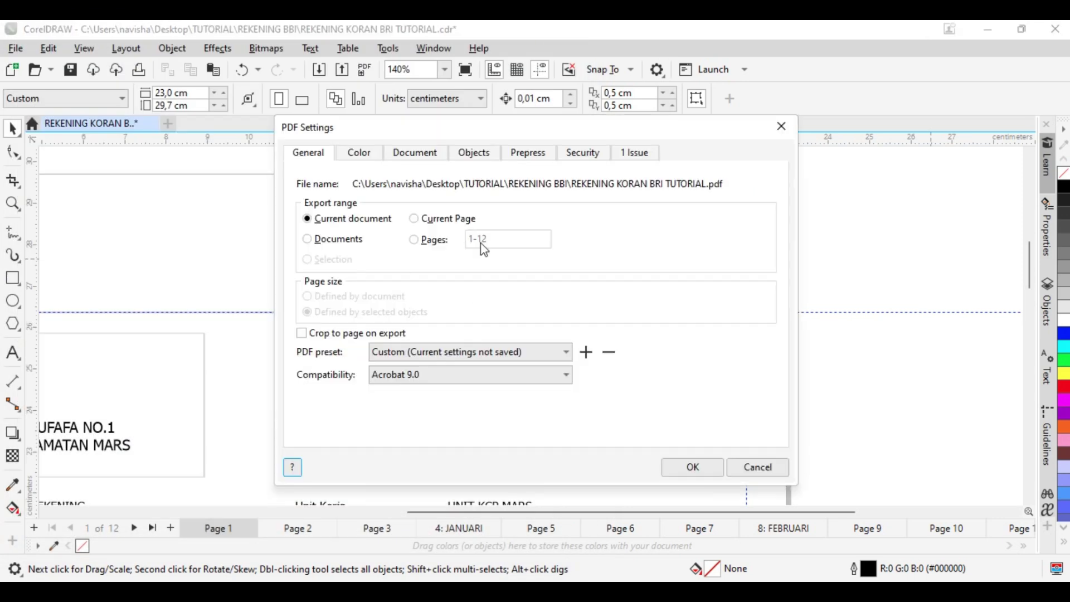
click(692, 468)
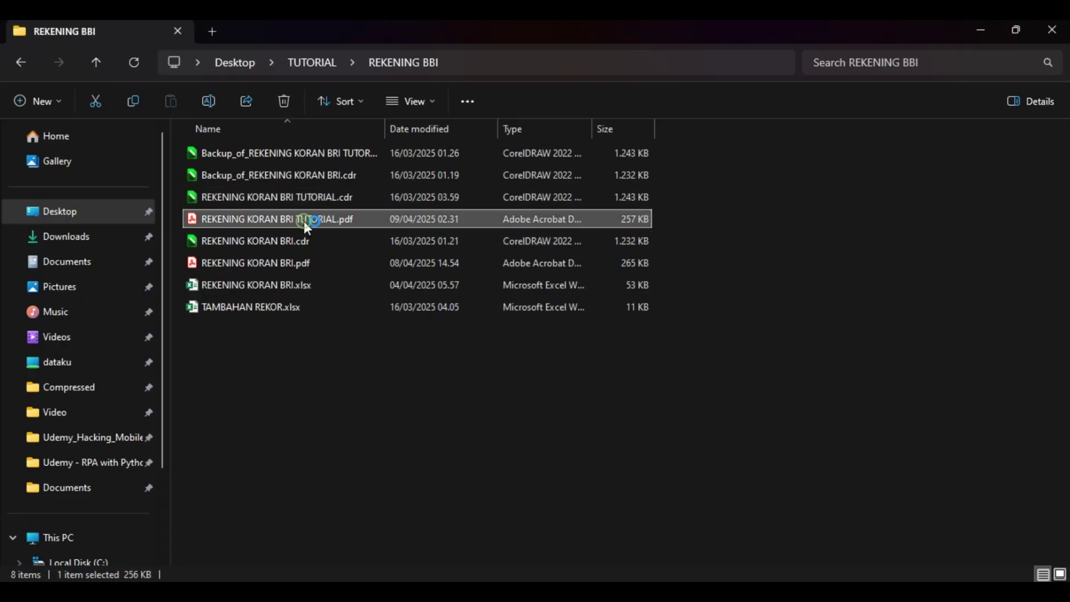
Open REKENING KORAN BRI TUTORIAL.pdf in Adobe Acrobat and check its headers, page numbering and transaction tables across the pages.
double_click(310, 217)
click(256, 124)
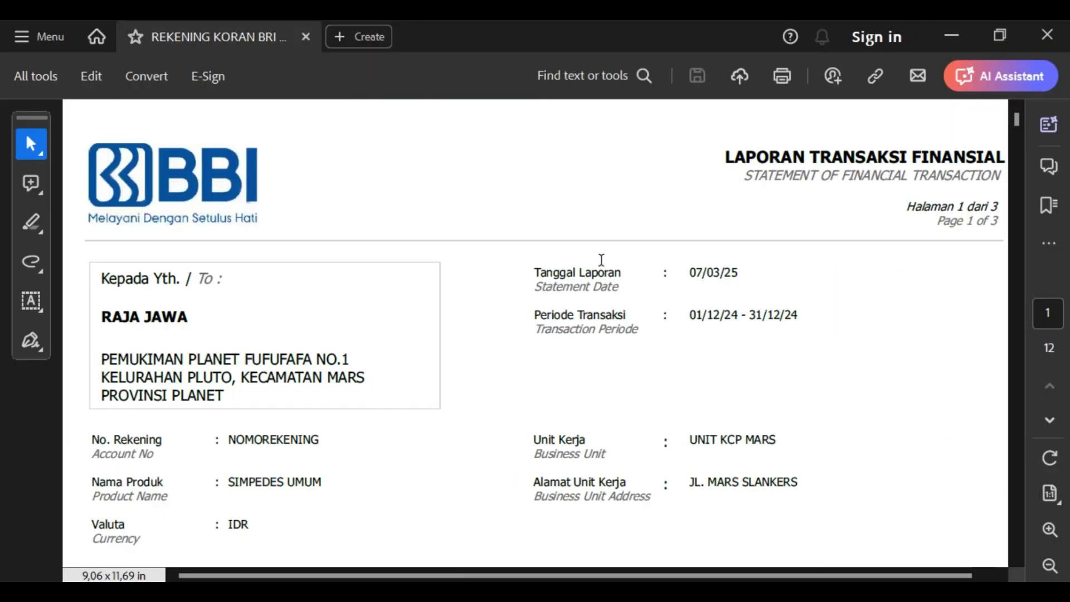
scroll(602, 266, down, 5)
scroll(601, 267, down, 10)
ctrl+scroll(604, 337, down, 1)
scroll(604, 336, down, 10)
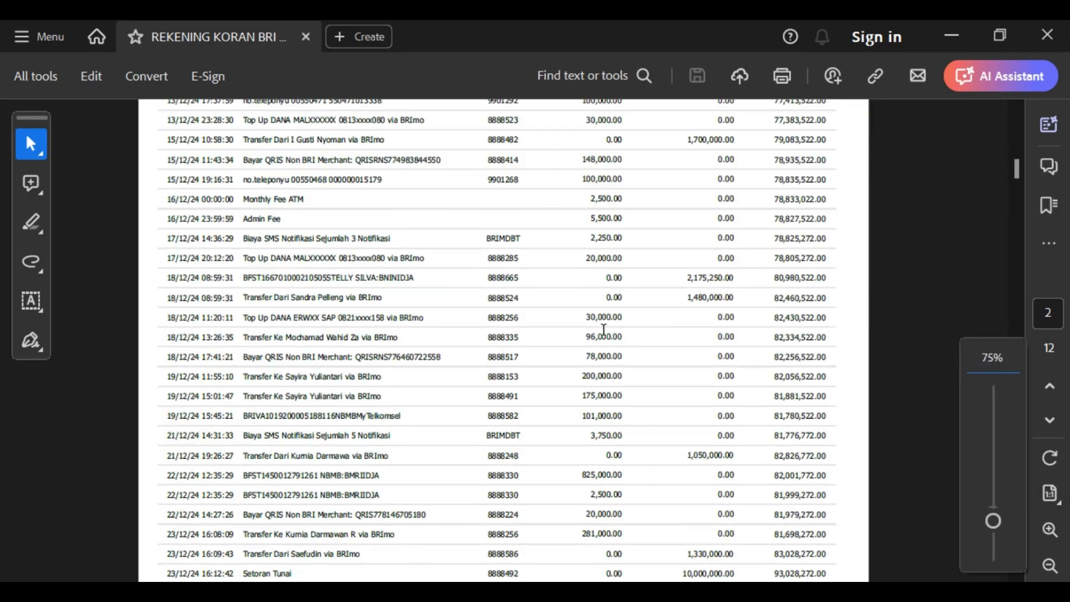
scroll(606, 336, down, 20)
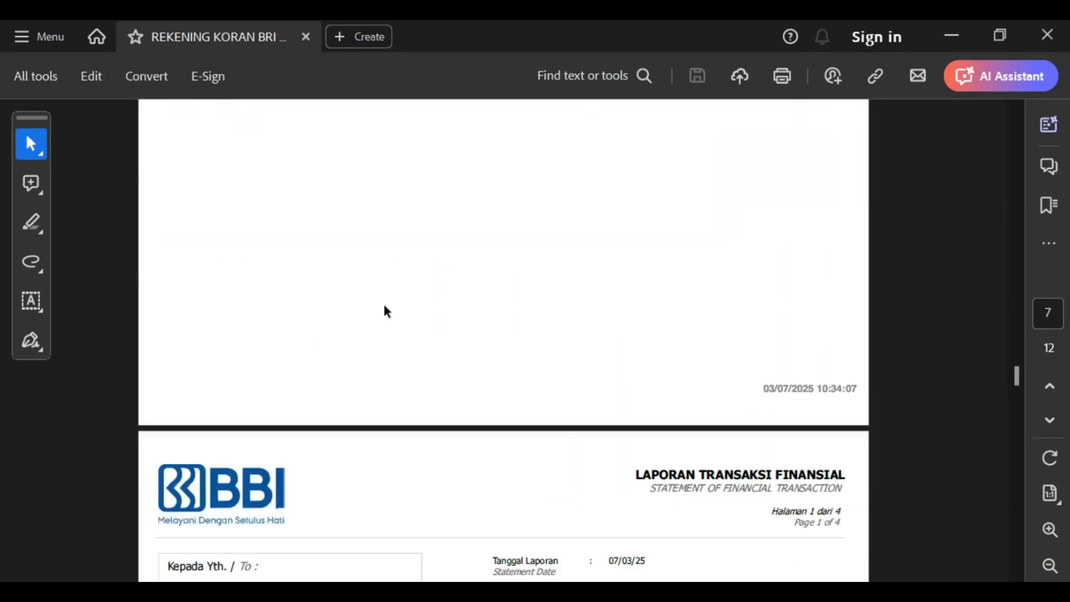